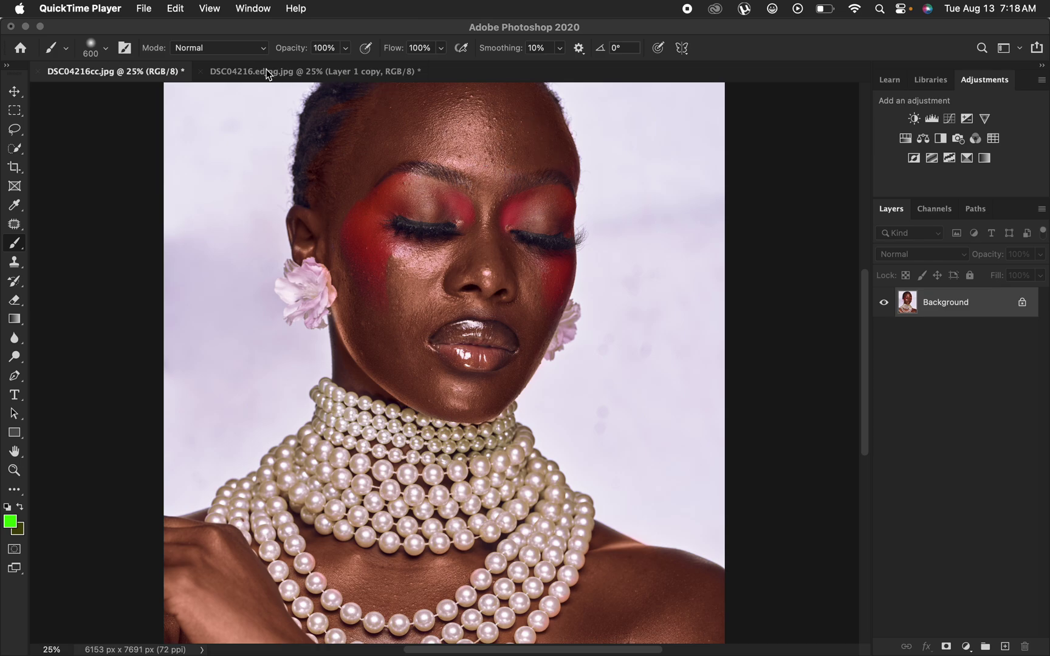
Show the Actions panel and play the FS 8 BIT action from the RONNIX retouching set
left_click(492, 27)
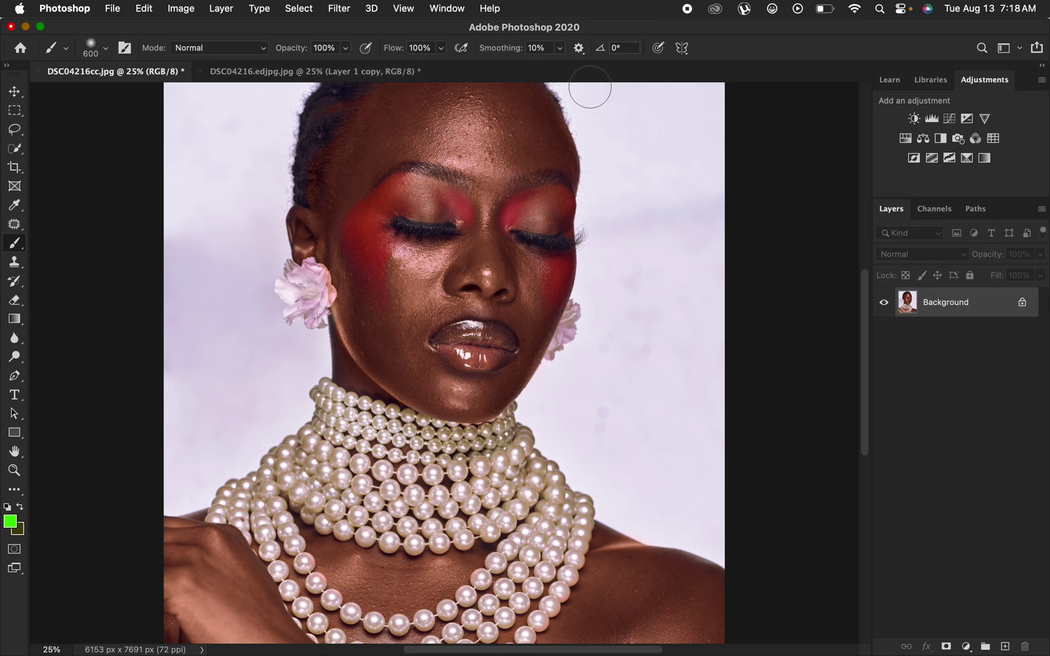
left_click(15, 129)
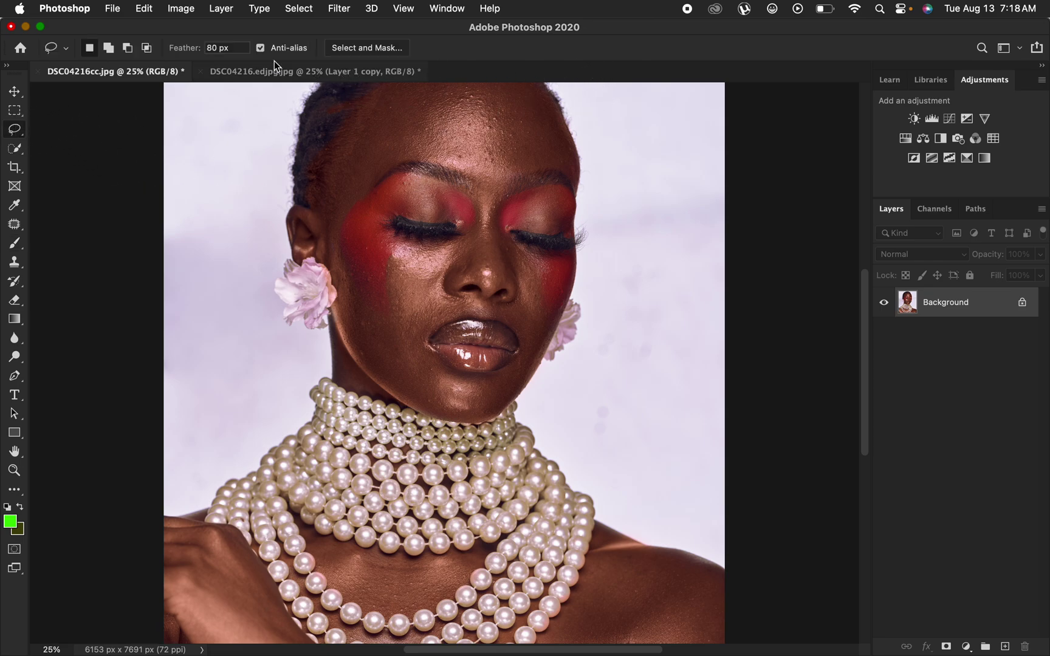
left_click(445, 9)
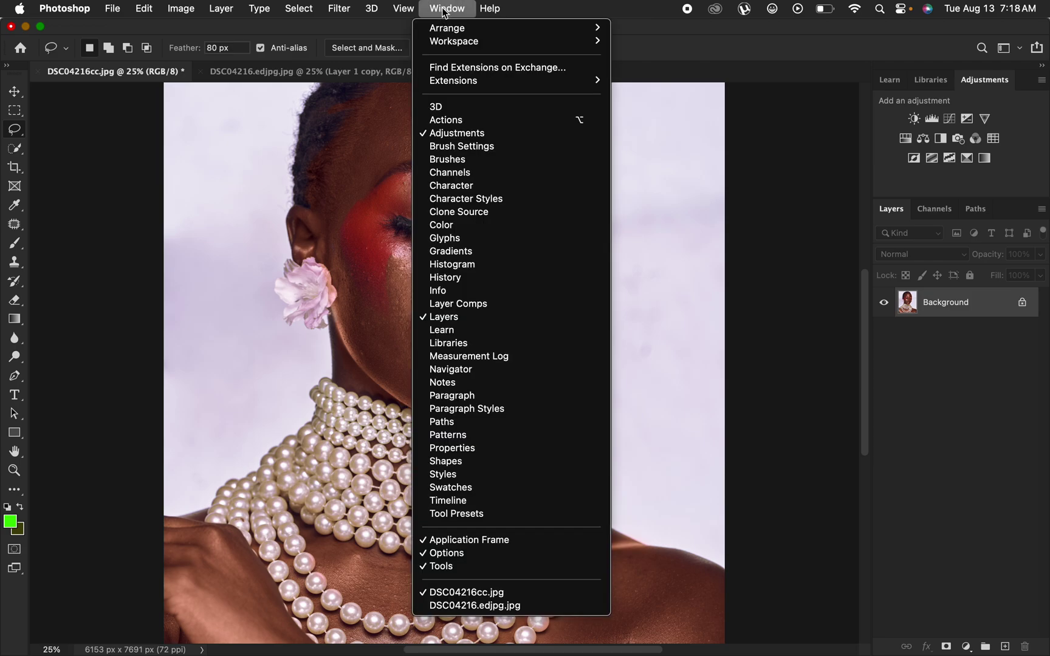
left_click(448, 119)
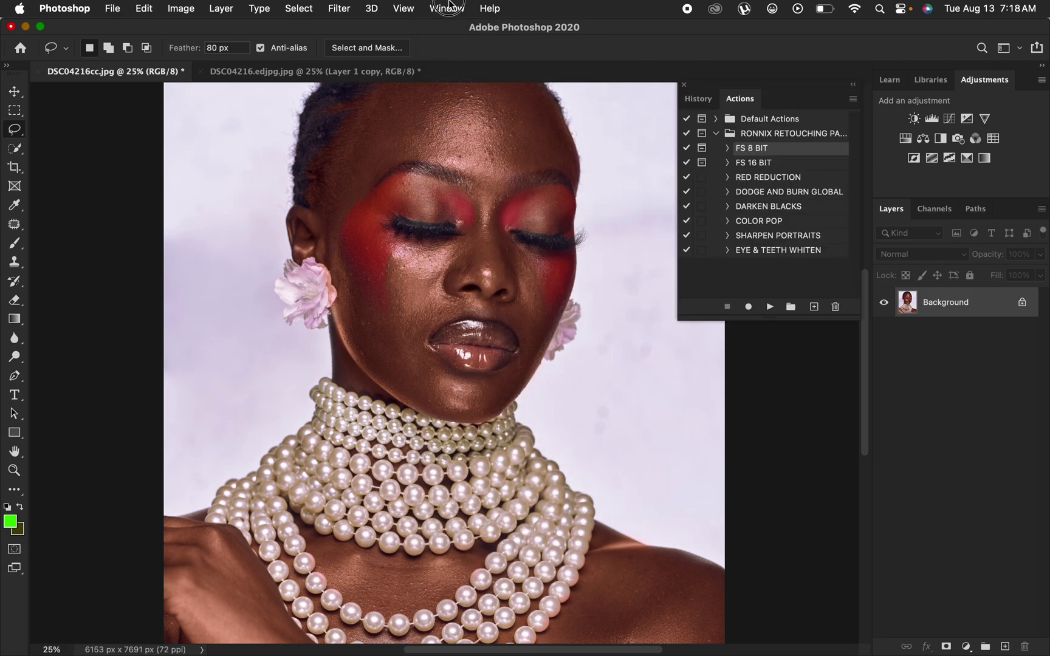
left_click(447, 9)
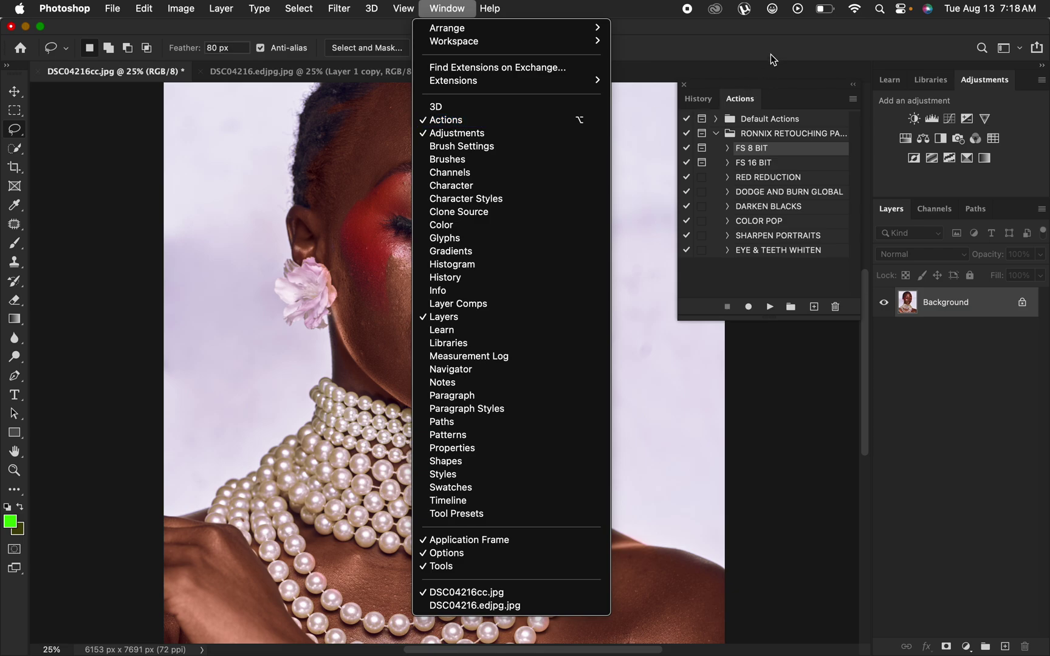
left_click(764, 70)
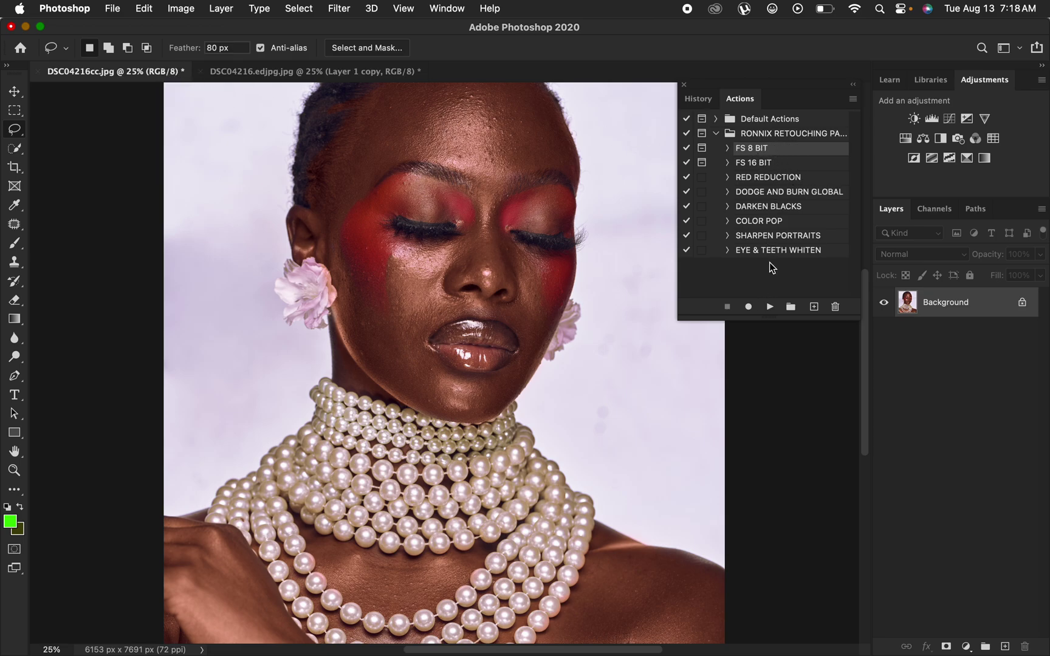
left_click(770, 306)
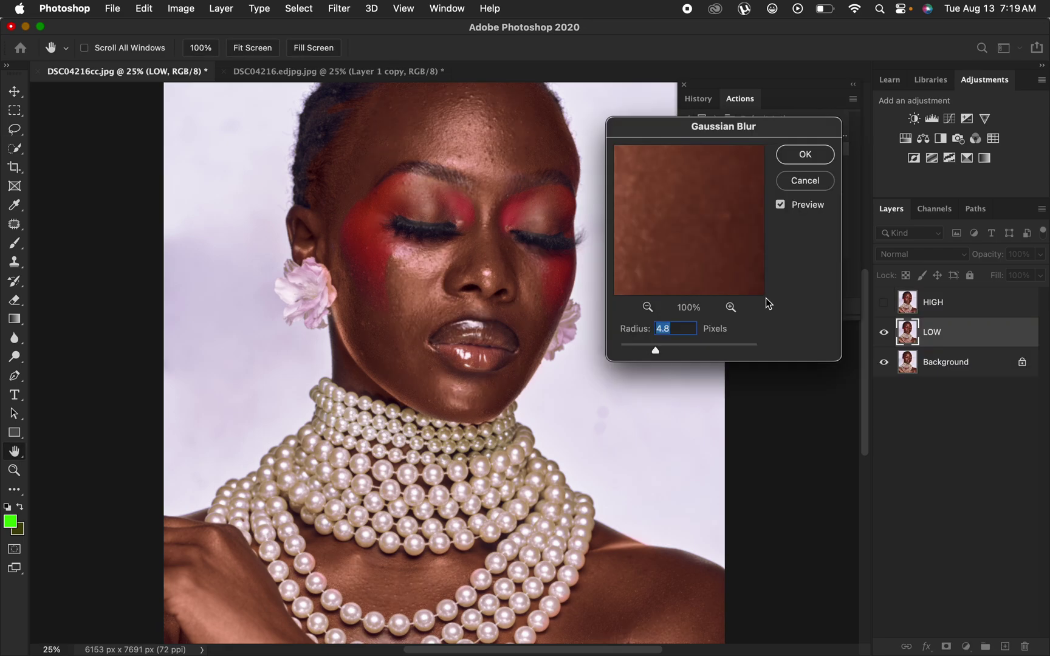
Lower the Gaussian Blur radius to 0.1 pixels and examine the unblurred forehead skin texture in the preview at 67%
left_click_drag(723, 127, 718, 81)
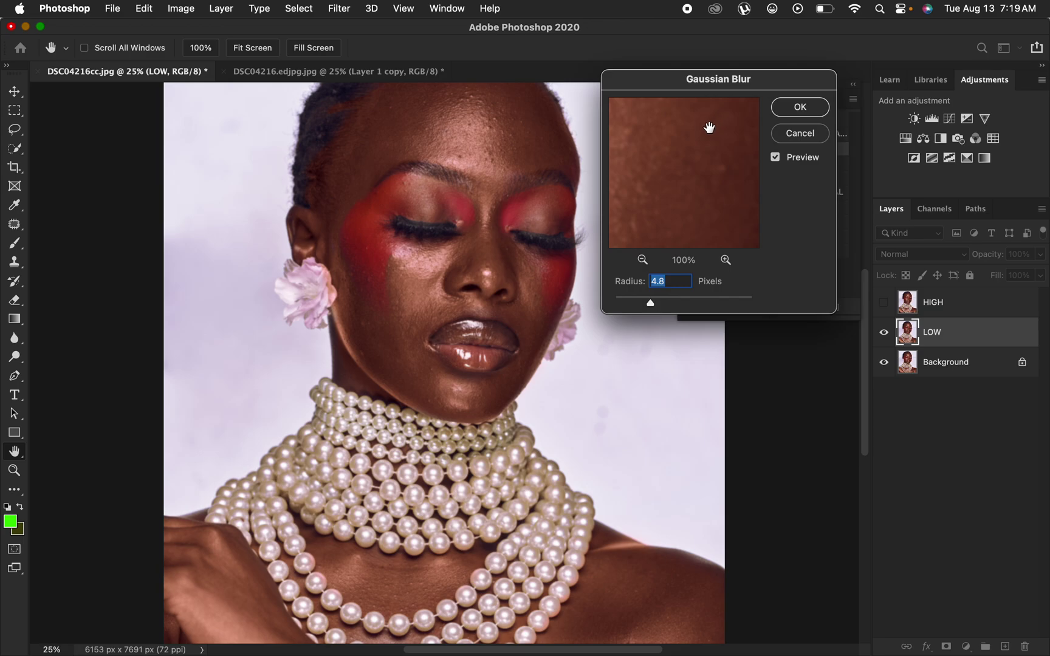
left_click_drag(648, 304, 614, 303)
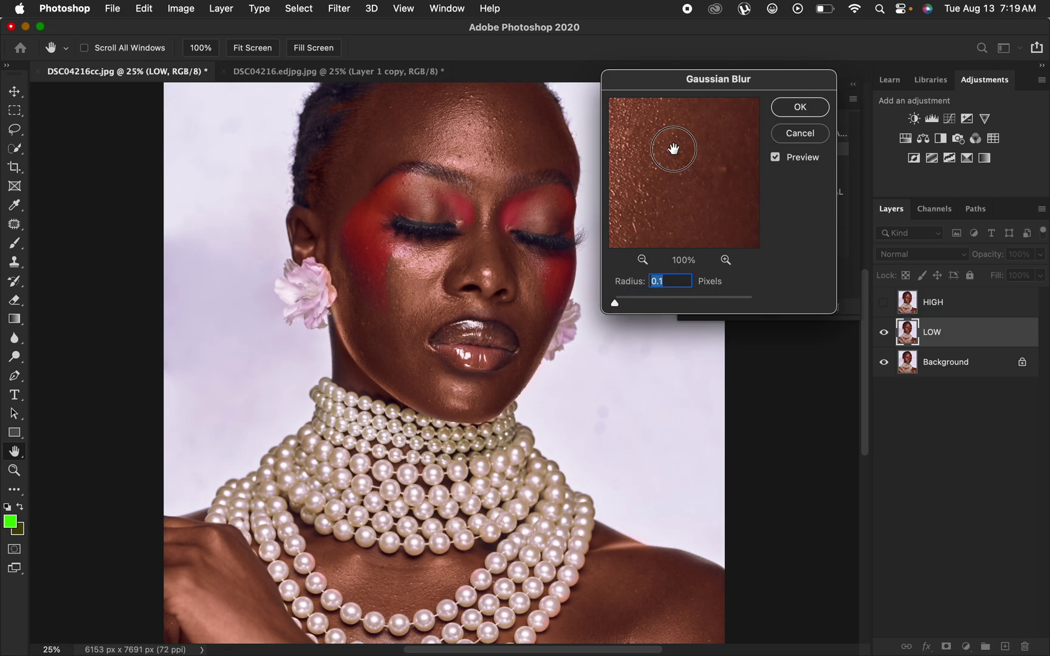
left_click_drag(676, 152, 694, 206)
left_click_drag(677, 145, 695, 217)
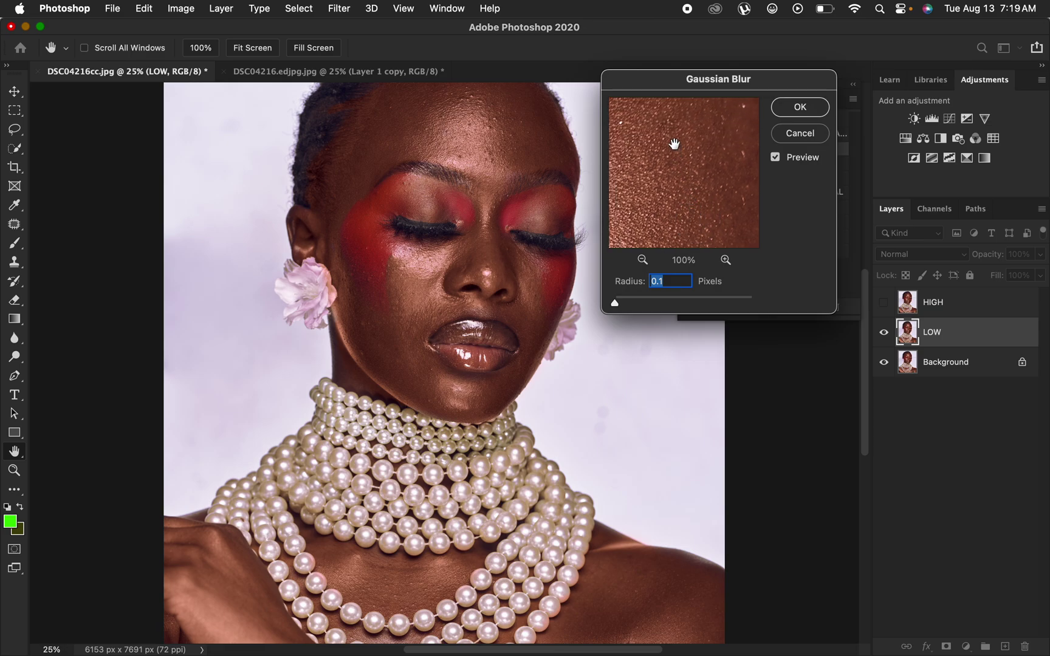
left_click_drag(672, 132, 703, 237)
left_click_drag(681, 150, 693, 206)
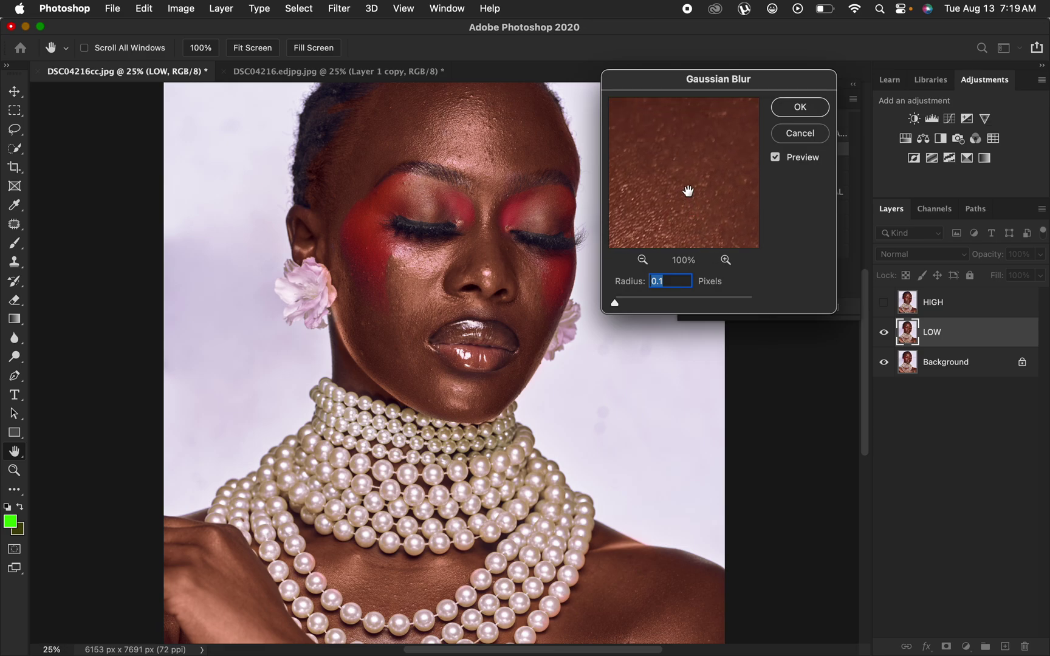
left_click_drag(671, 148, 699, 219)
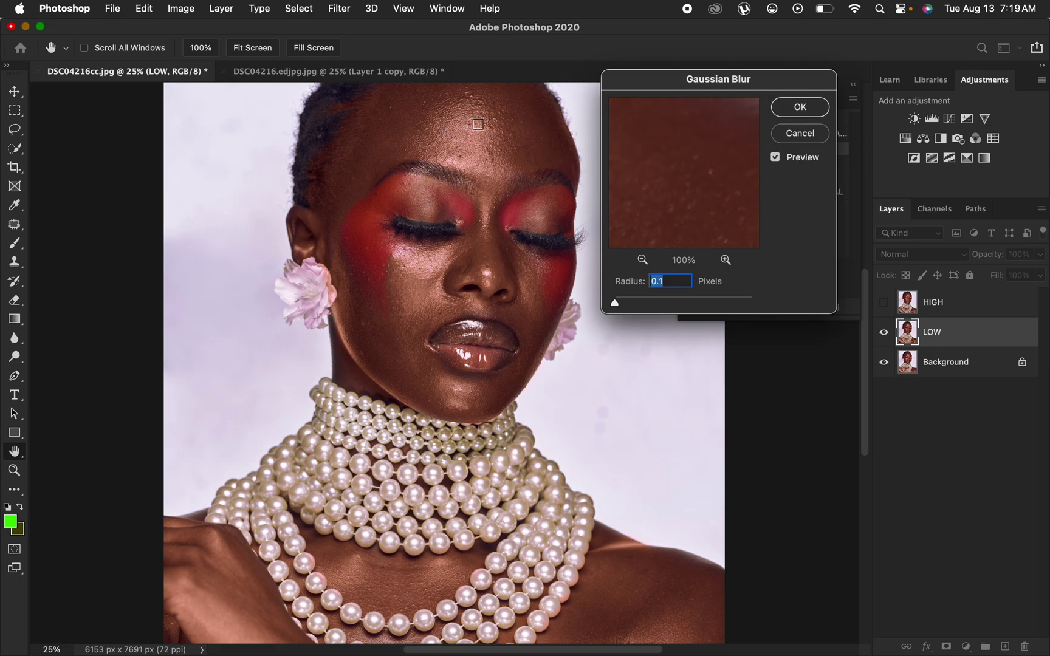
left_click(474, 122)
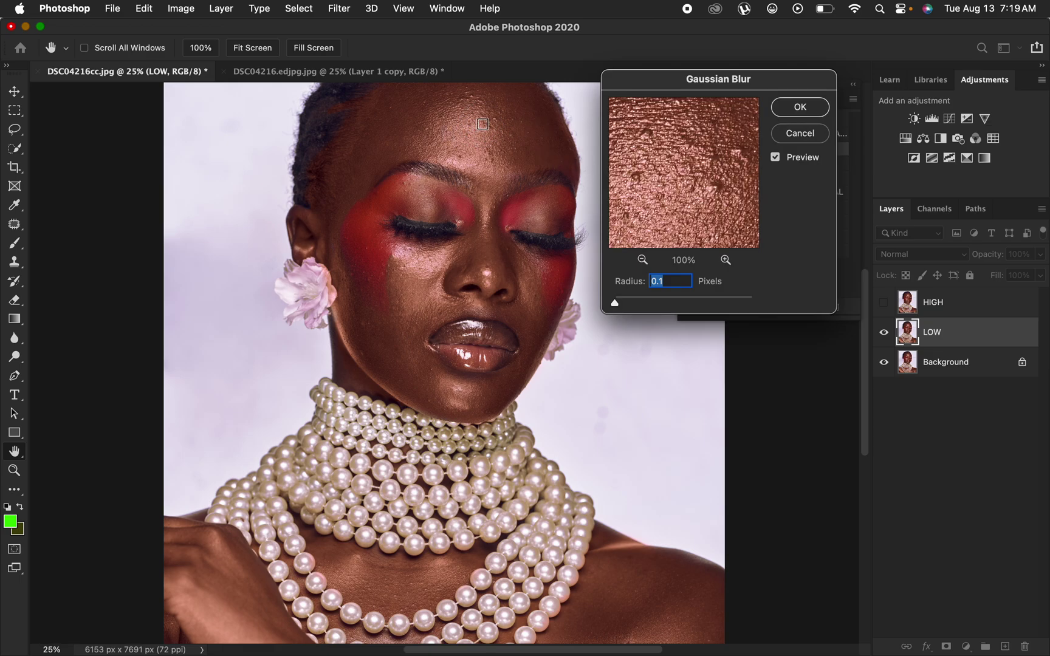
left_click(642, 260)
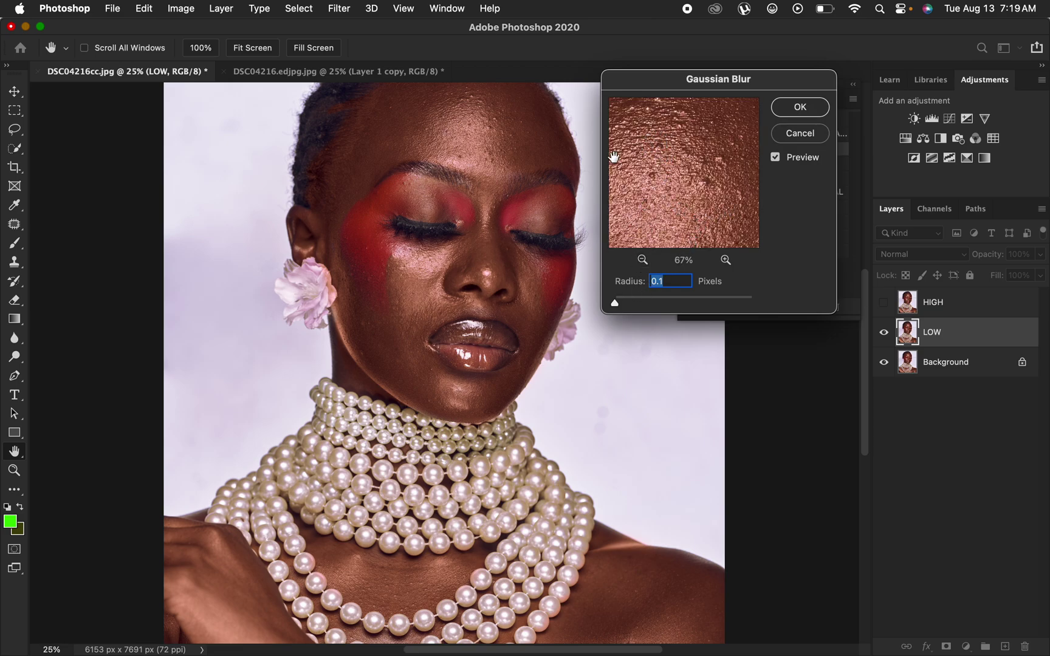
left_click(453, 130)
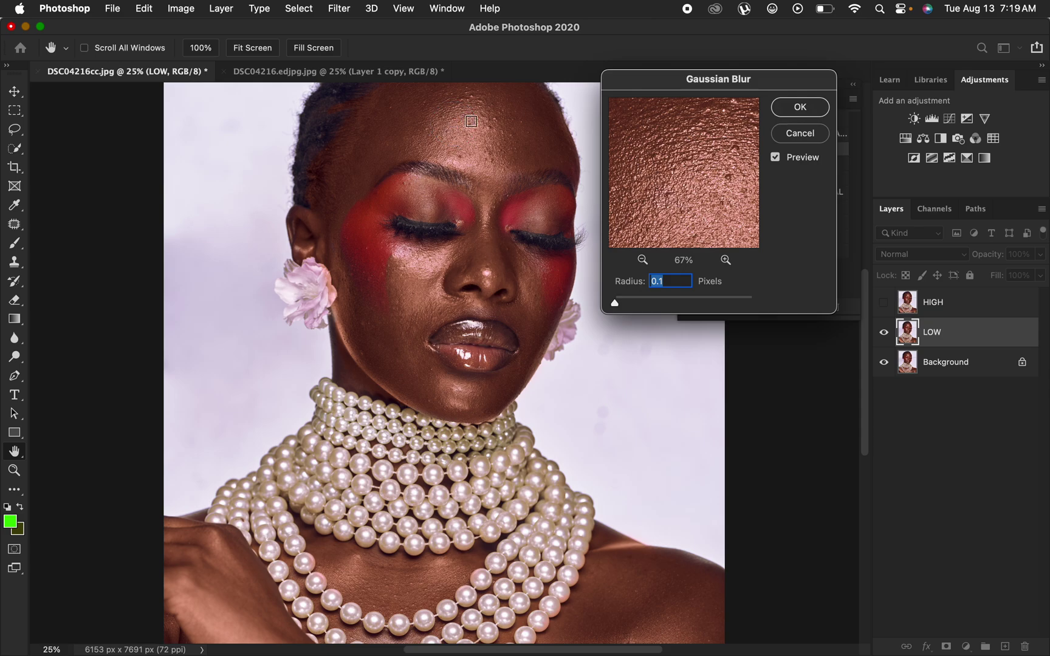
left_click(489, 135)
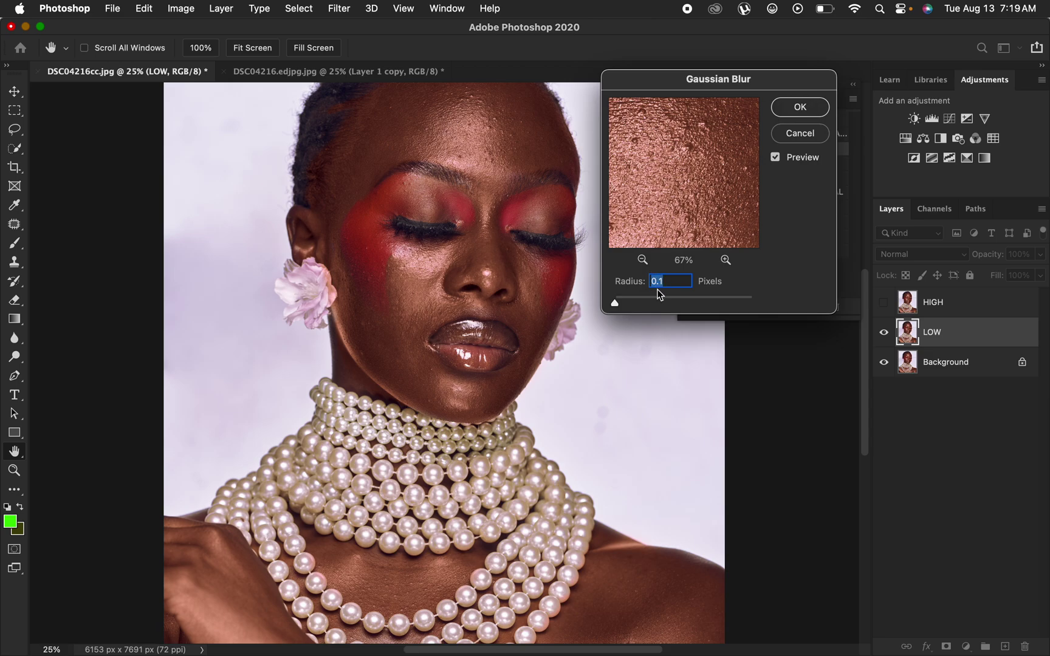
Set the LOW layer's Gaussian Blur radius to 10 pixels, compare the forehead texture with the unblurred preview, and apply the blur
left_click_drag(615, 304, 642, 305)
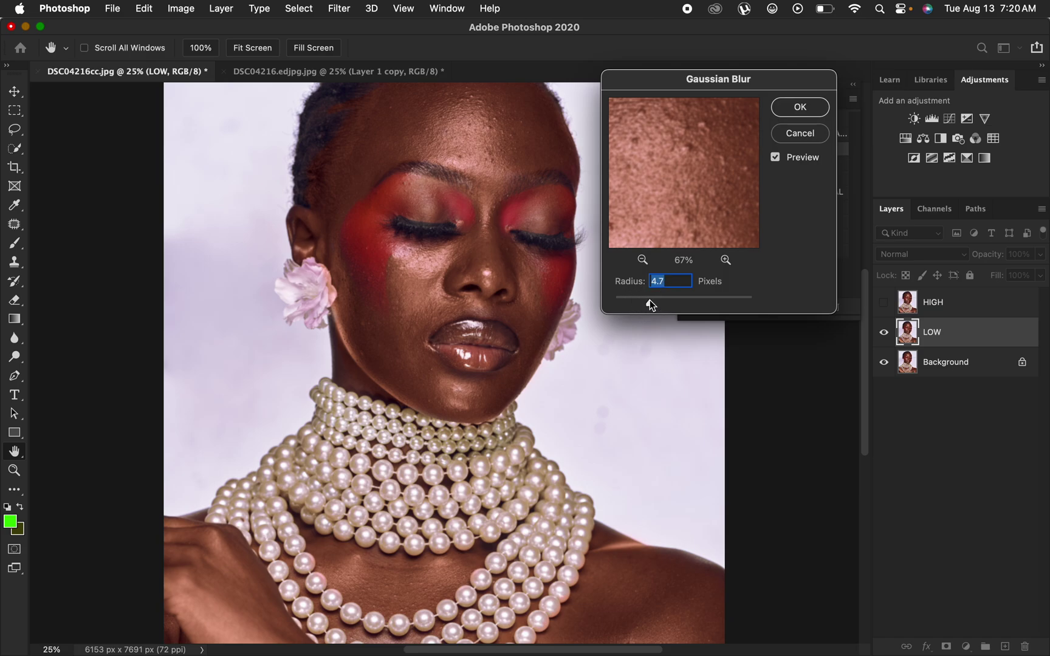
mouse_move(651, 302)
left_mouse_down()
mouse_move(671, 306)
mouse_move(659, 306)
left_mouse_up()
left_click(679, 171)
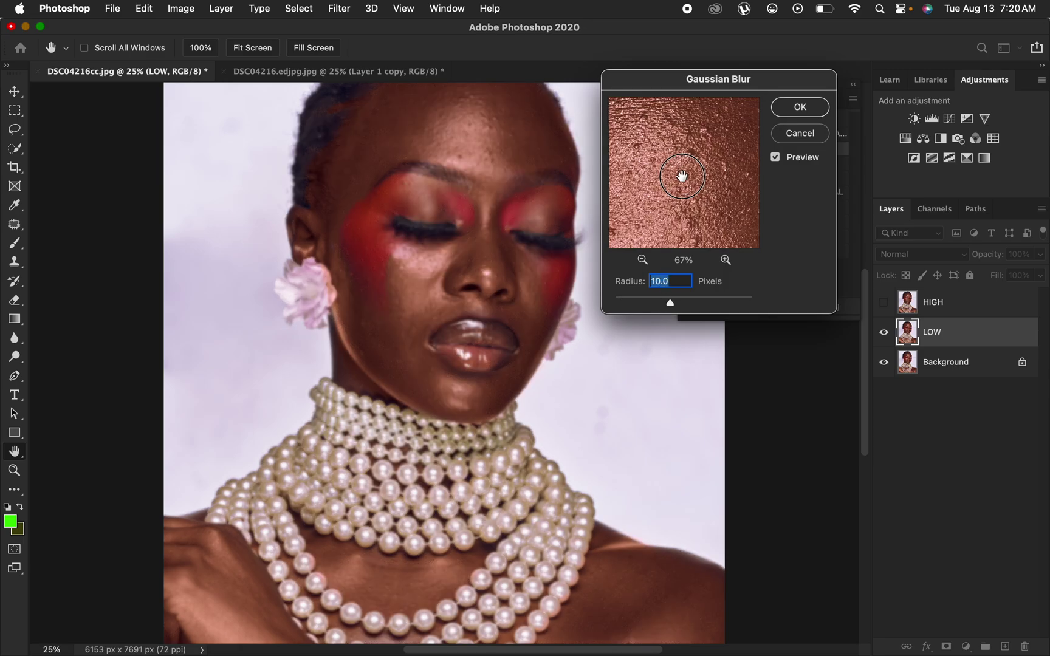
left_click(690, 187)
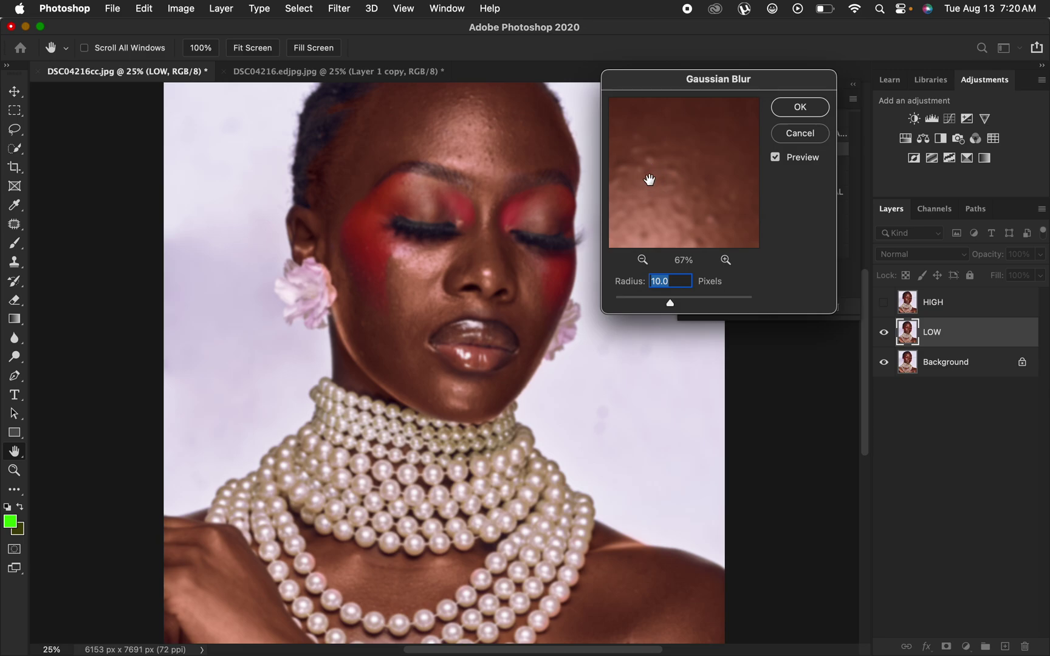
left_click(693, 149)
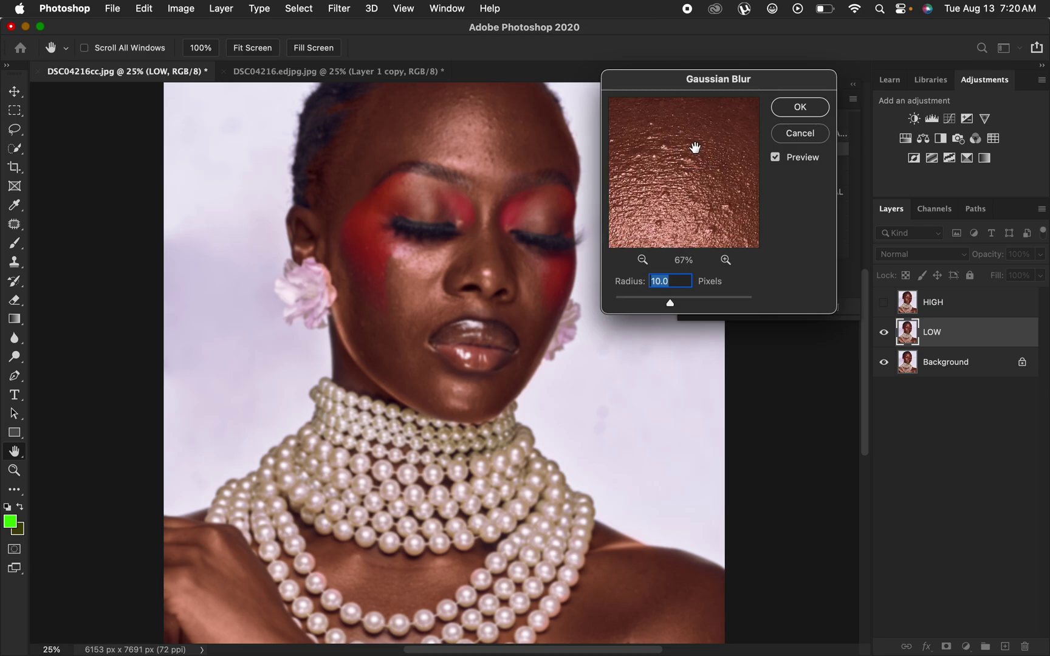
left_click(681, 152)
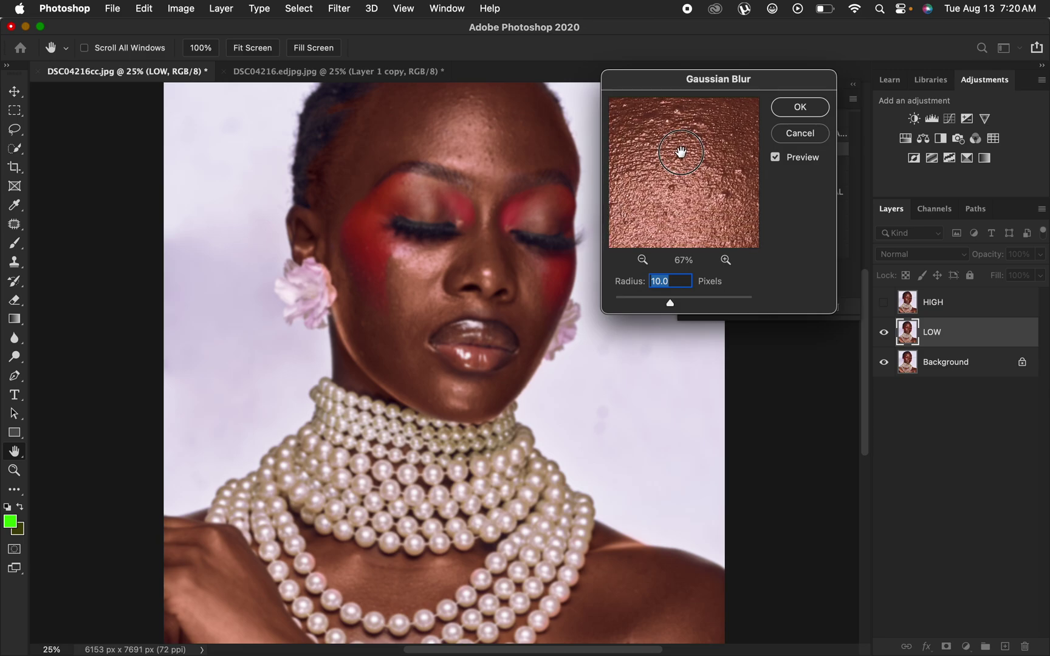
left_click(804, 108)
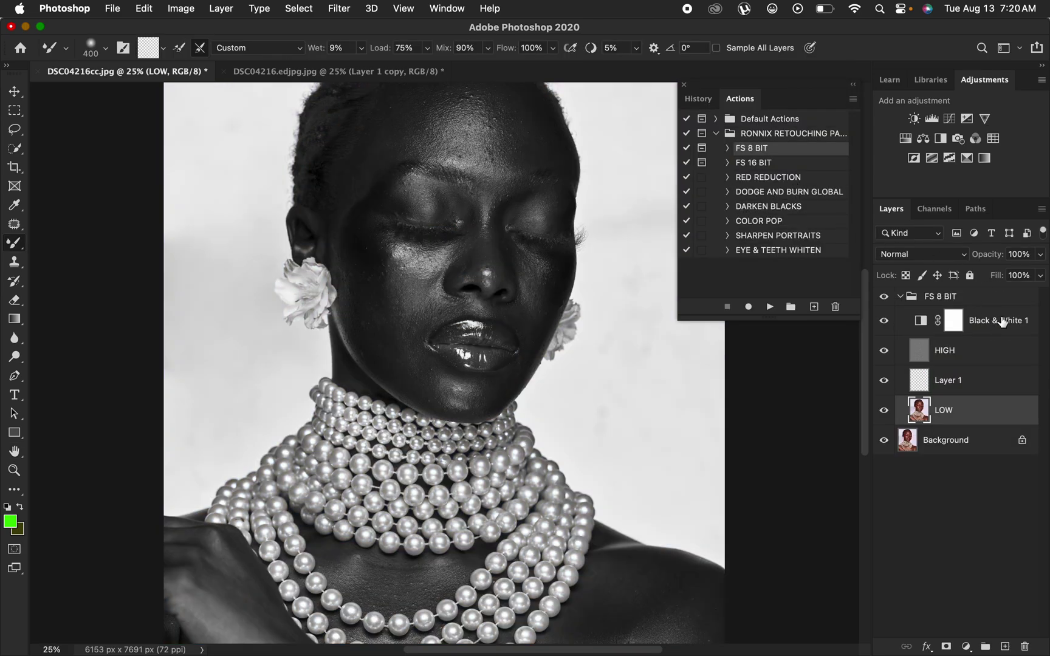
Delete the Black & White 1 adjustment layer and collapse and hide the FS 8 BIT group
left_click_drag(1003, 322, 1024, 647)
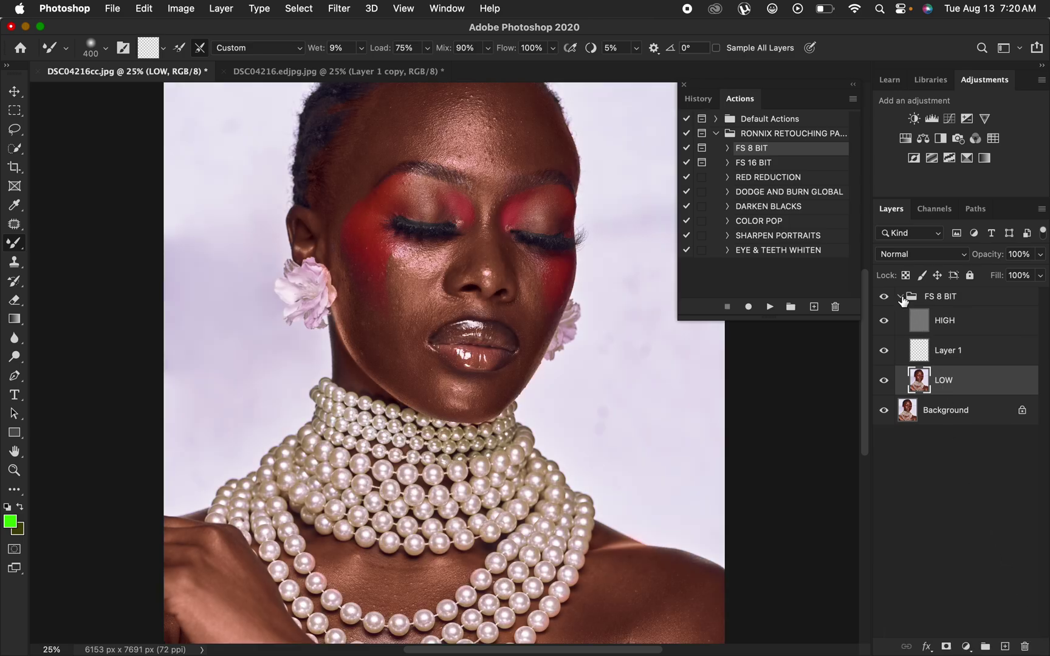
left_click(901, 298)
left_click(885, 297)
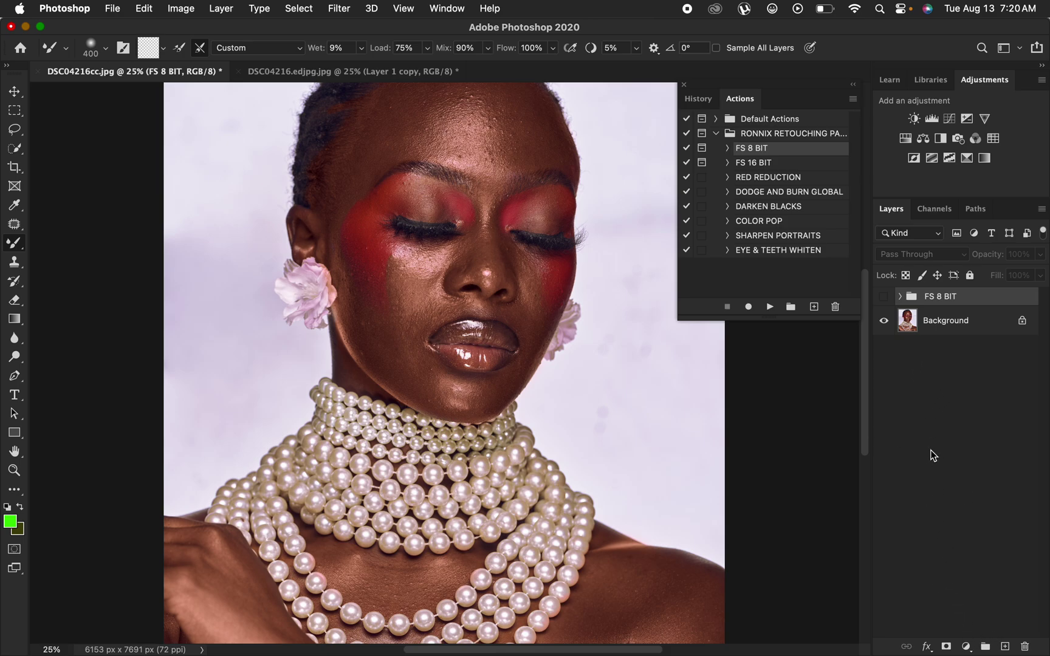
Add a new empty layer above the hidden FS 8 BIT group for marking the face
left_click(1005, 647)
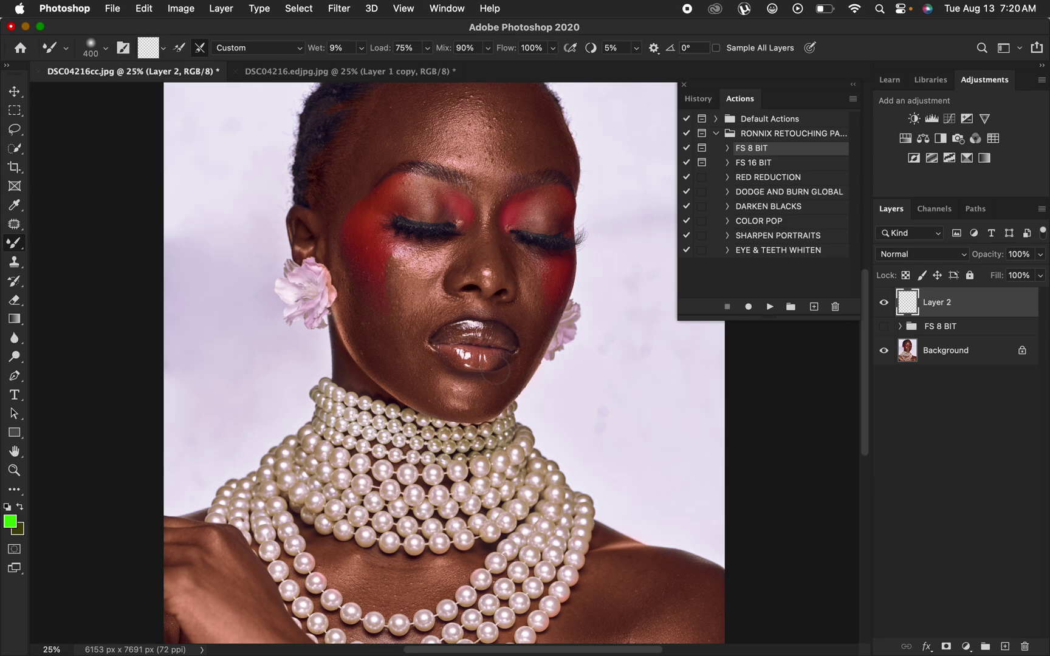
key("super+minus")
key("super+equal")
key("super+minus")
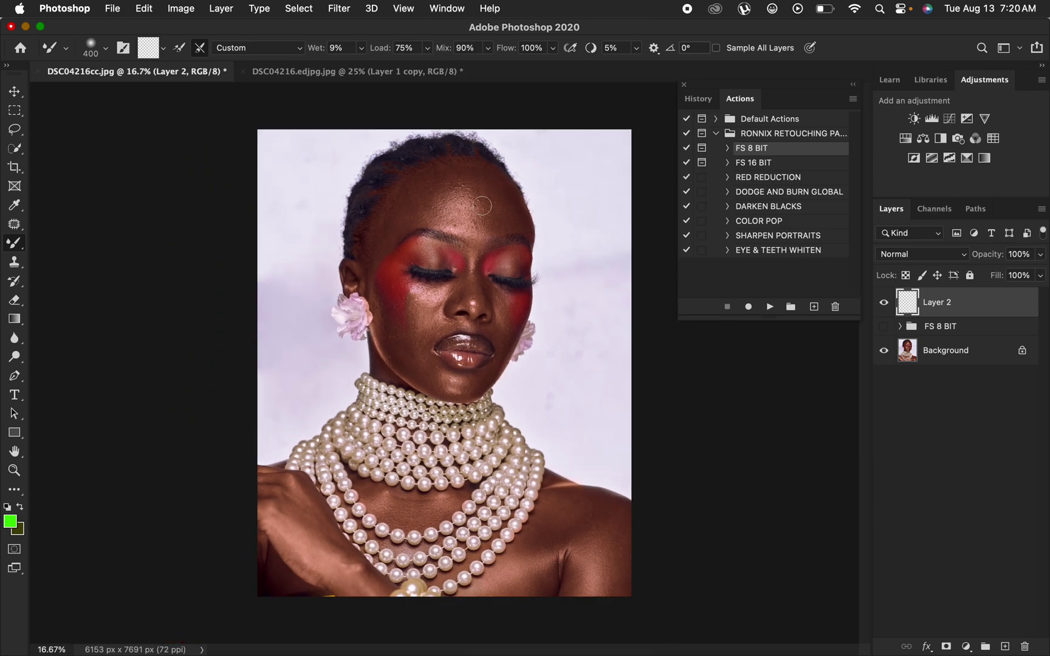
key("super+equal")
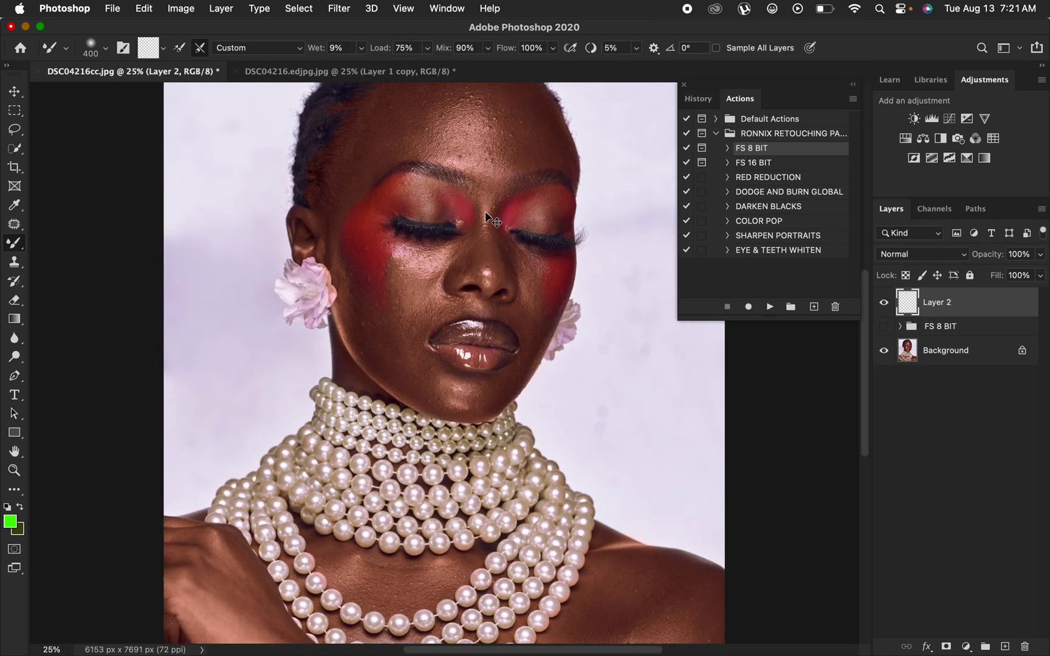
scroll(460, 200, "up", 5)
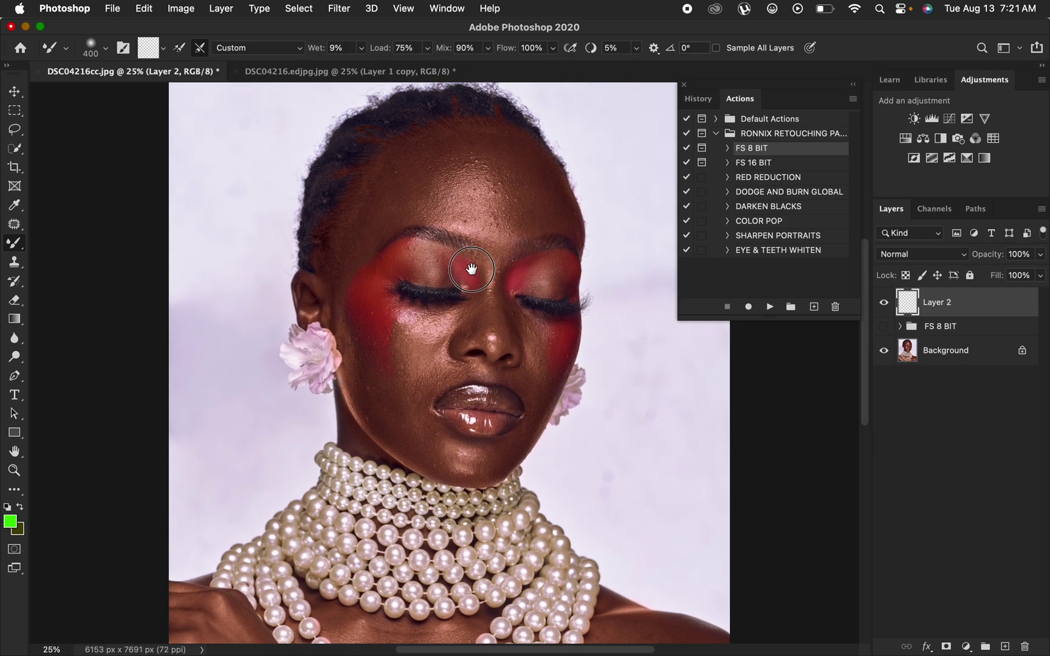
With the regular Brush at size 150, draw green outlines around the forehead's shadow and highlight areas, the cheek highlight, and the outer cheek beside the flower earring
key("bracketleft")
key("bracketleft")
key("bracketleft")
key("bracketleft")
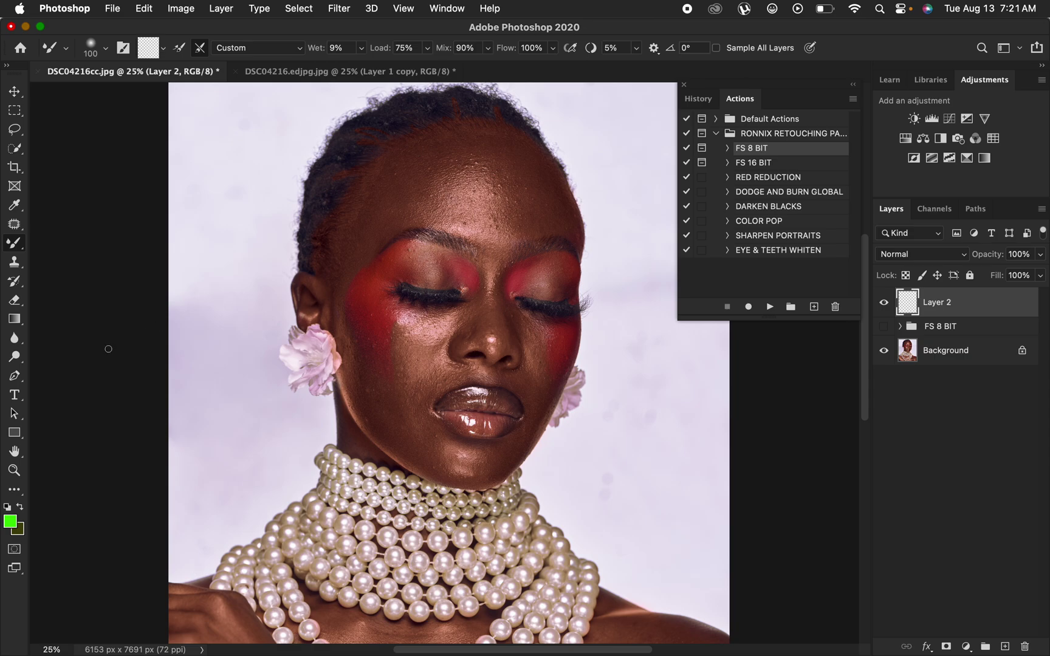
left_click(20, 244)
left_click(73, 241)
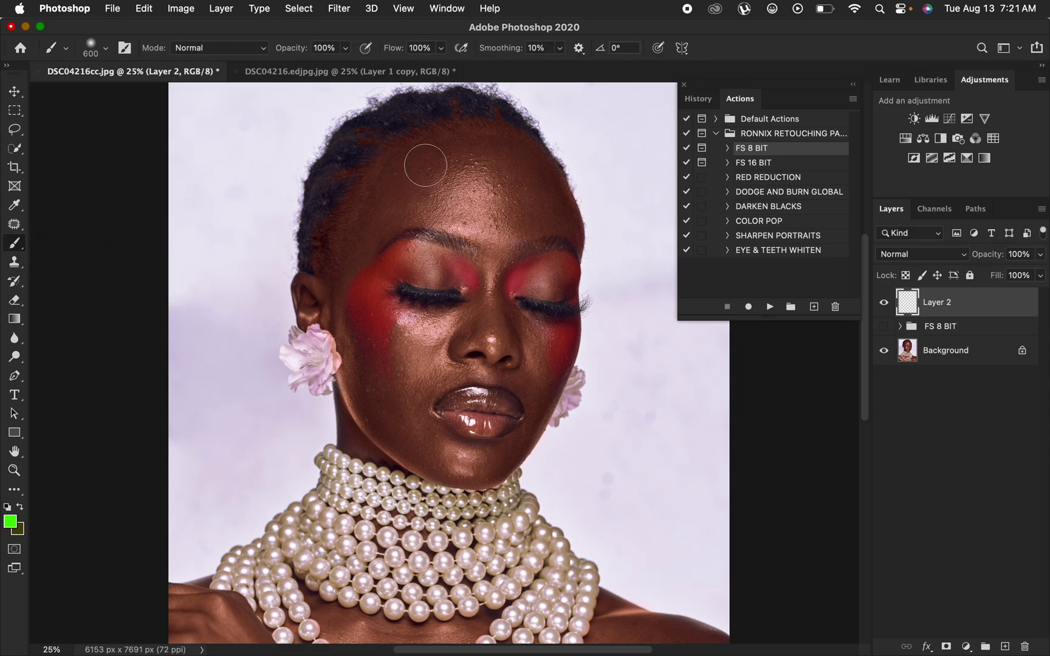
key("bracketleft")
key("bracketleft")
key("bracketleft")
key("bracketleft")
key("bracketleft")
key("bracketleft")
mouse_move(425, 133)
left_mouse_down()
mouse_move(399, 135)
mouse_move(343, 207)
mouse_move(407, 249)
mouse_move(389, 144)
left_mouse_up()
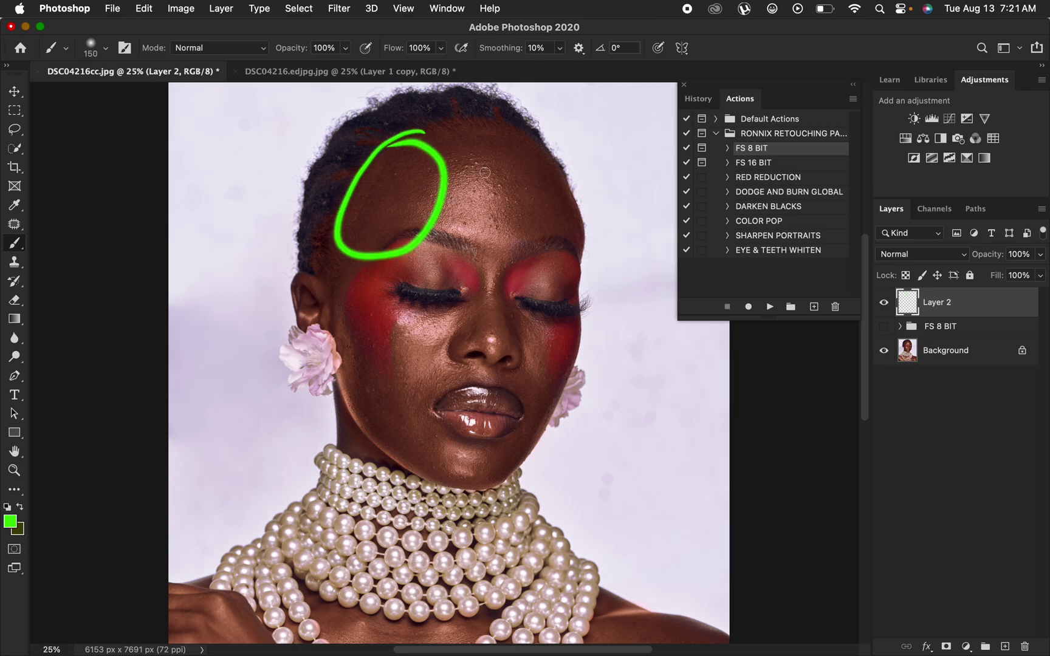
mouse_move(481, 148)
left_mouse_down()
mouse_move(444, 180)
mouse_move(516, 233)
mouse_move(464, 149)
left_mouse_up()
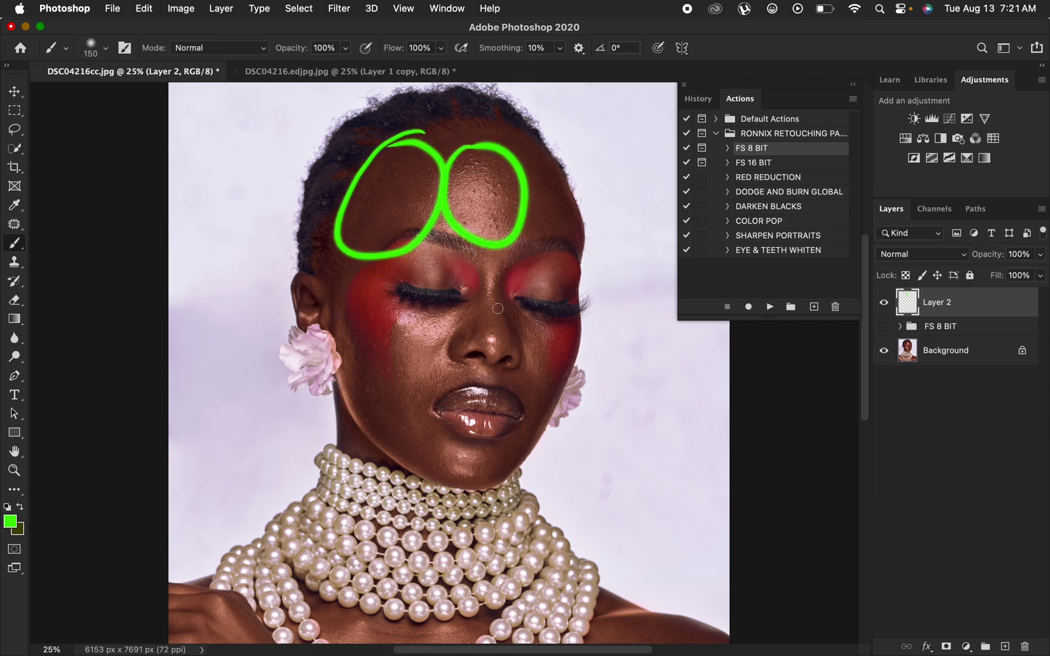
mouse_move(404, 316)
left_mouse_down()
mouse_move(452, 350)
mouse_move(381, 373)
mouse_move(362, 414)
mouse_move(328, 323)
mouse_move(343, 286)
left_mouse_up()
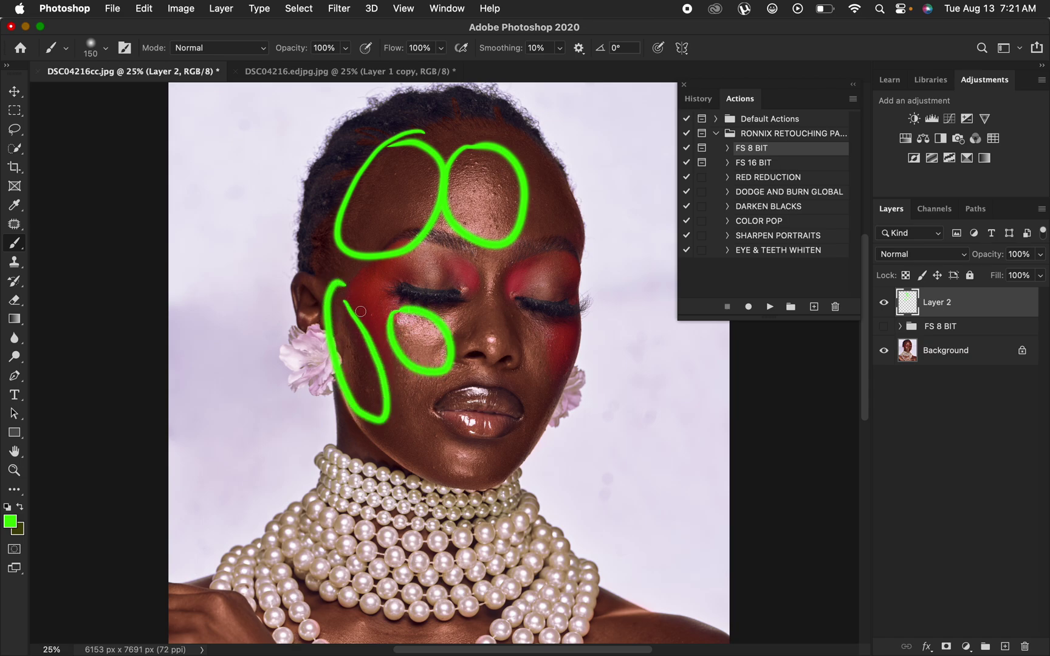
Change the foreground colour to magenta, hex ff00ba
left_click(11, 522)
left_click_drag(831, 168, 830, 146)
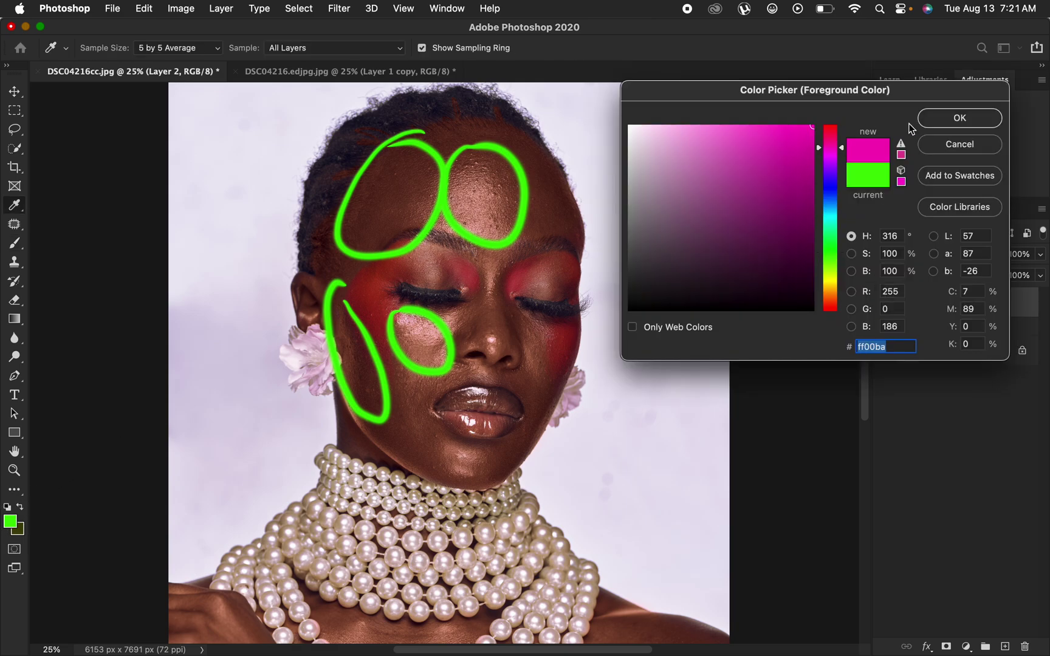
left_click(959, 118)
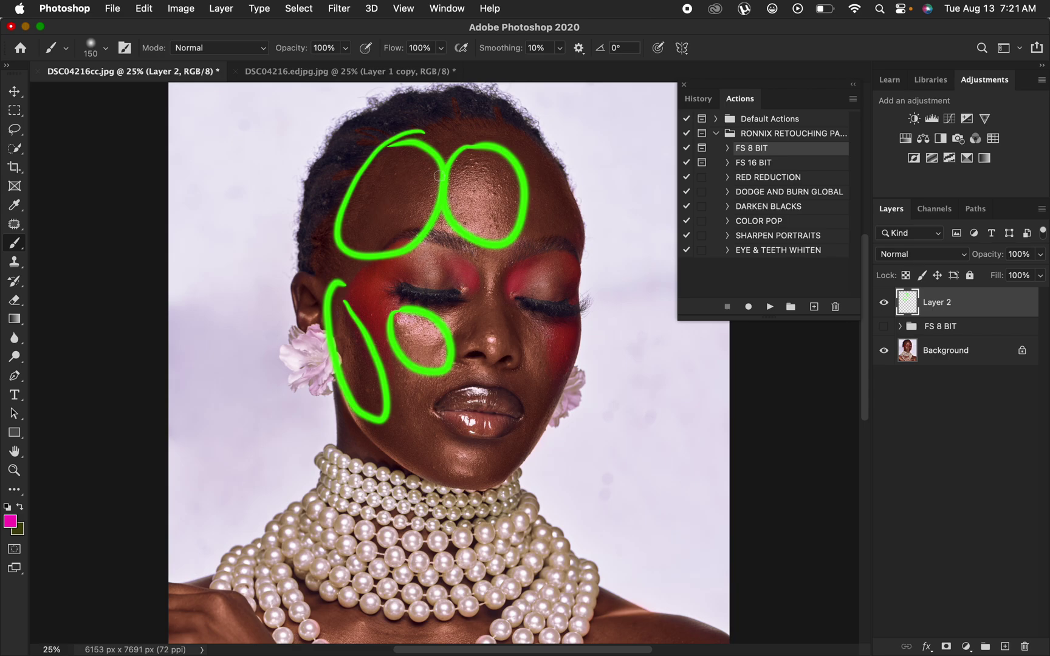
Reduce the brush size to 90 and draw magenta double-headed arrows along the shadow side, central highlight and far side of the forehead
key("bracketleft")
key("bracketleft")
key("bracketleft")
mouse_move(413, 151)
left_mouse_down()
mouse_move(364, 230)
mouse_move(376, 217)
left_mouse_up()
mouse_move(396, 163)
left_mouse_down()
mouse_move(409, 153)
mouse_move(411, 164)
left_mouse_up()
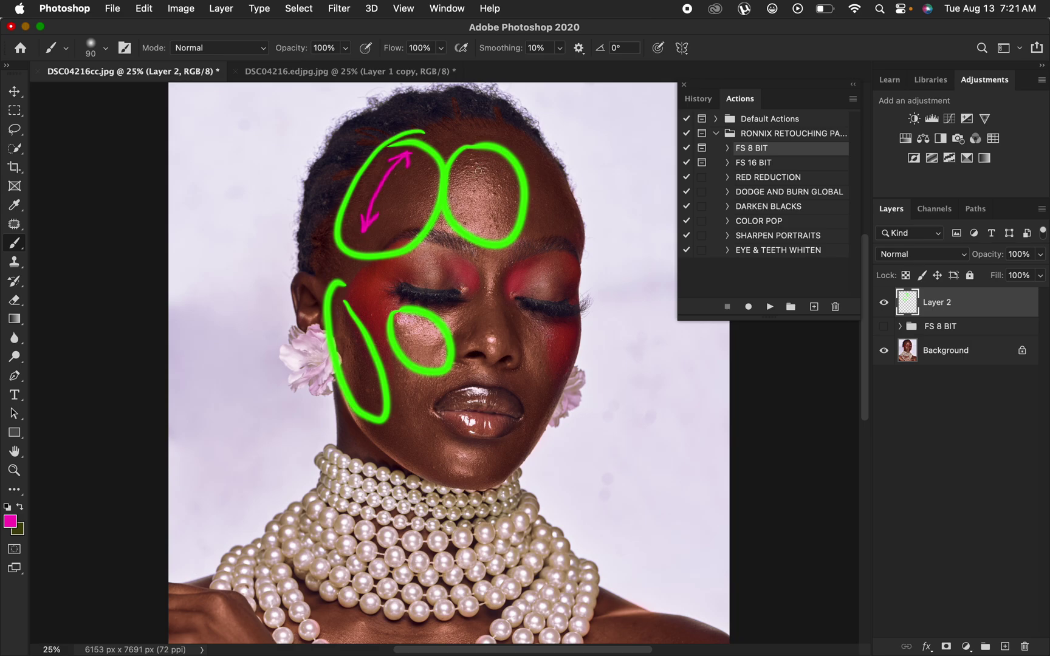
mouse_move(478, 167)
left_mouse_down()
mouse_move(502, 190)
mouse_move(499, 217)
left_mouse_up()
mouse_move(476, 164)
left_mouse_down()
mouse_move(490, 171)
mouse_move(495, 210)
mouse_move(505, 206)
left_mouse_up()
mouse_move(496, 126)
left_mouse_down()
mouse_move(535, 149)
mouse_move(551, 219)
left_mouse_up()
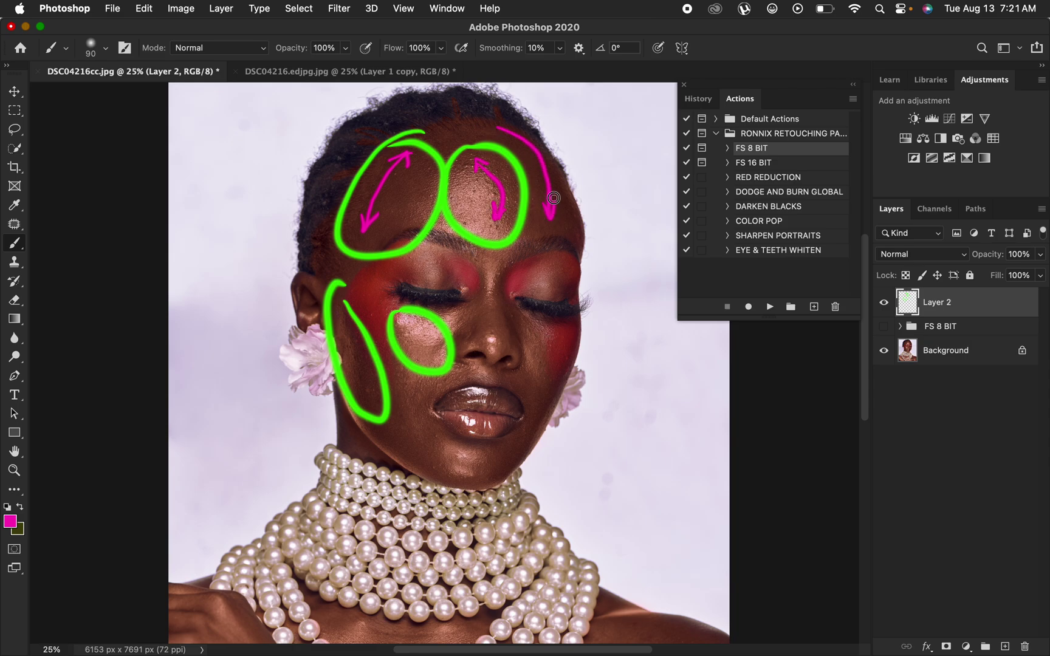
mouse_move(514, 128)
left_mouse_down()
mouse_move(496, 124)
mouse_move(506, 140)
left_mouse_up()
Draw magenta arrows along the nose, across the boundary between the forehead areas, along the chin curve and inside the cheek highlight
mouse_move(479, 272)
left_mouse_down()
mouse_move(478, 338)
mouse_move(479, 270)
mouse_move(512, 342)
mouse_move(519, 318)
mouse_move(507, 273)
mouse_move(514, 289)
mouse_move(493, 274)
mouse_move(493, 340)
mouse_move(501, 332)
left_mouse_up()
left_click_drag(490, 268, 498, 272)
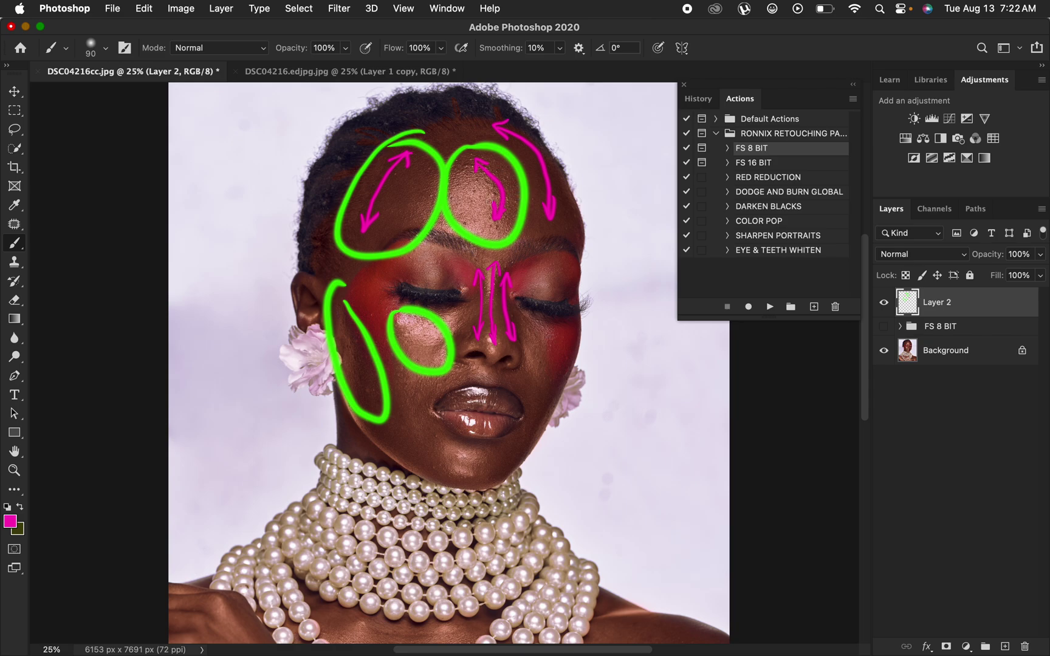
left_click_drag(494, 168, 511, 193)
mouse_move(411, 189)
left_mouse_down()
mouse_move(474, 192)
mouse_move(415, 194)
mouse_move(431, 171)
mouse_move(464, 168)
mouse_move(447, 158)
mouse_move(469, 164)
mouse_move(433, 164)
mouse_move(433, 176)
mouse_move(451, 159)
mouse_move(443, 177)
mouse_move(428, 159)
mouse_move(472, 188)
mouse_move(441, 203)
mouse_move(475, 205)
left_mouse_up()
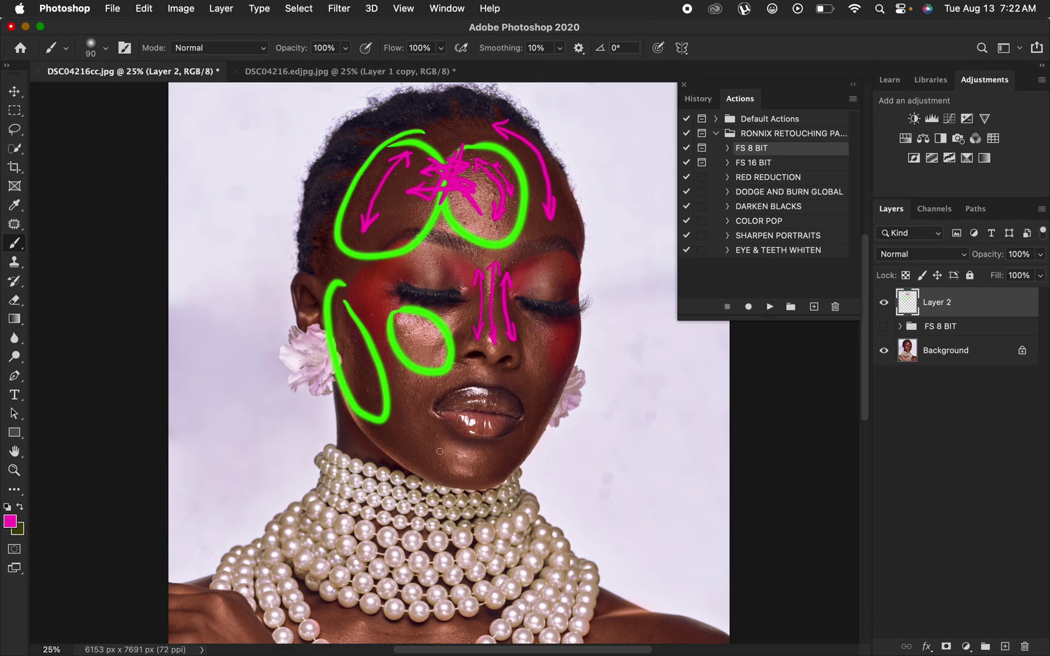
mouse_move(433, 446)
left_mouse_down()
mouse_move(473, 463)
mouse_move(514, 452)
left_mouse_up()
mouse_move(430, 453)
left_mouse_down()
mouse_move(434, 441)
mouse_move(447, 443)
left_mouse_up()
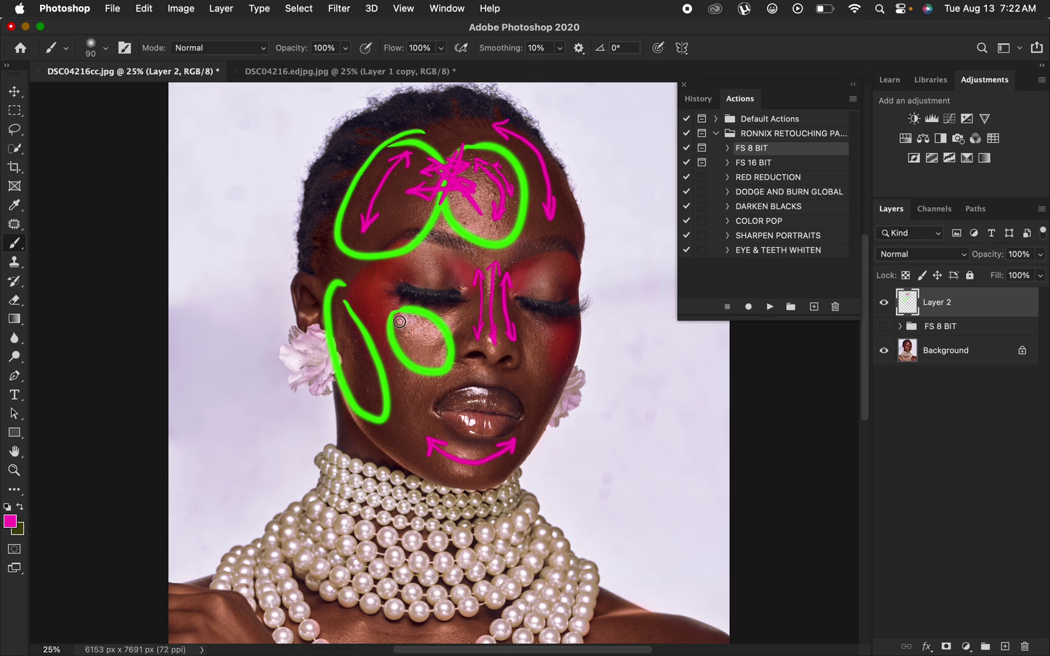
left_click_drag(398, 323, 417, 358)
Delete the marking layer, then show and expand the FS 8 BIT group
key("Delete")
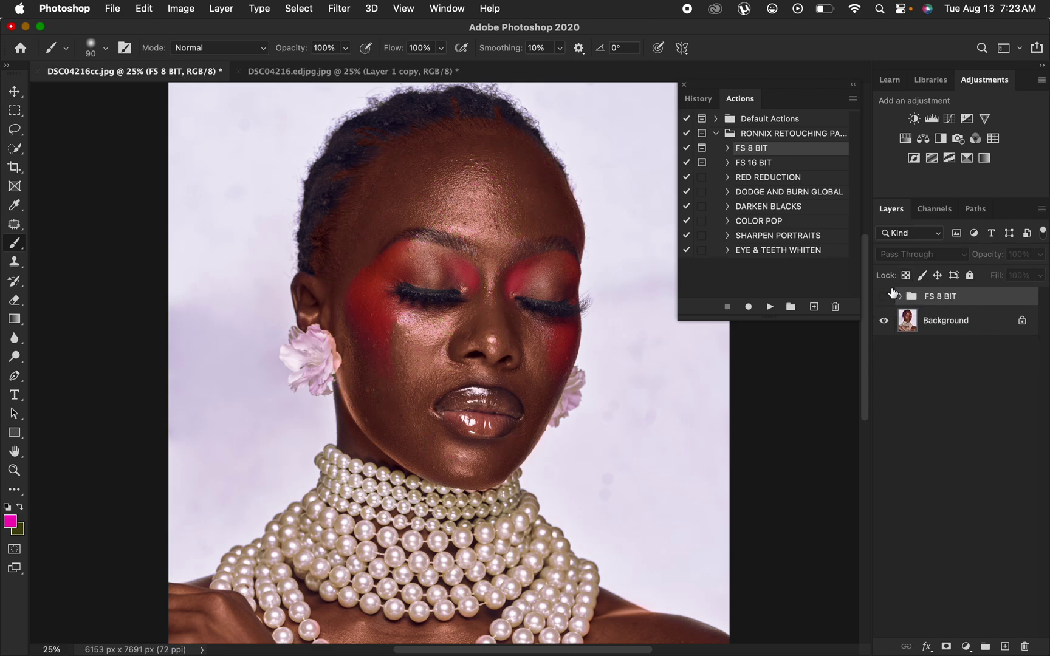
left_click(884, 297)
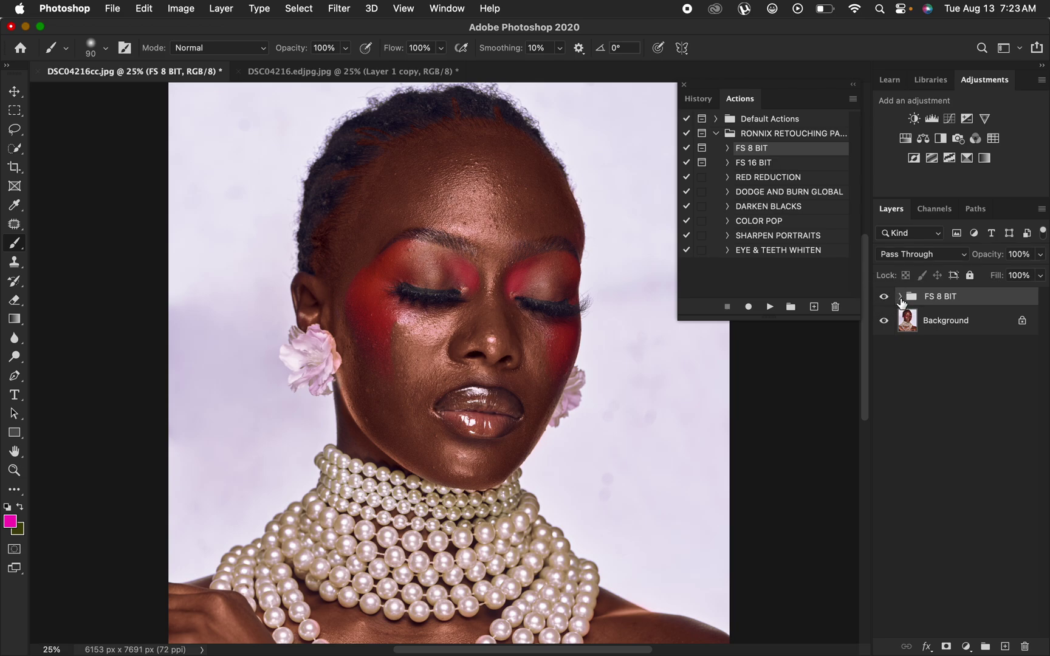
left_click(900, 297)
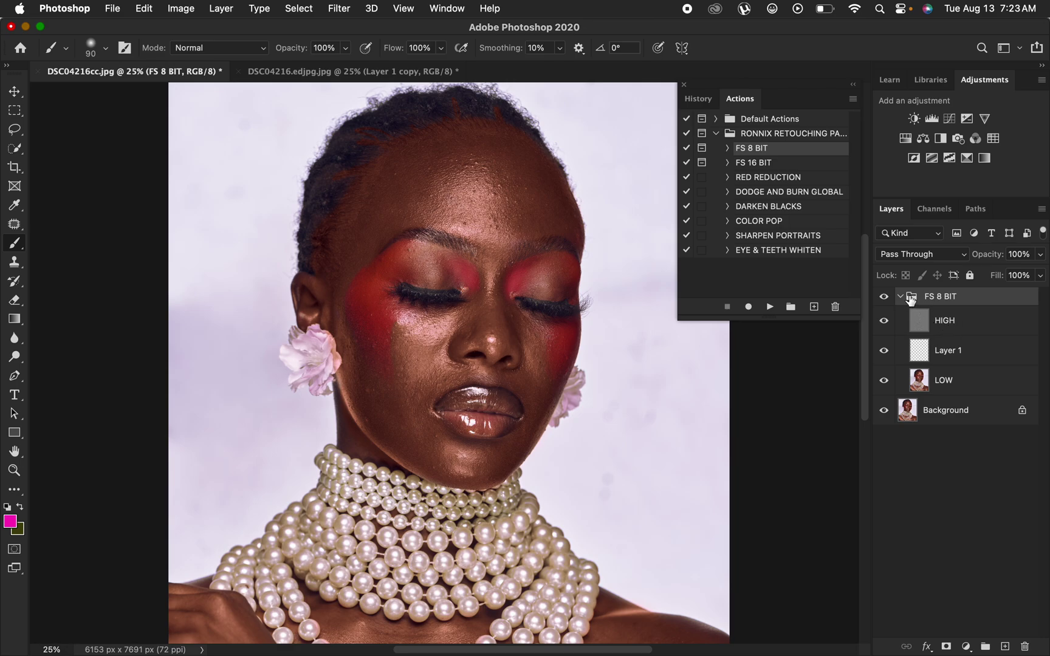
left_click(900, 297)
left_click(900, 296)
Select the LOW layer and switch to the Mixer Brush with an empty brush load that is cleaned after each stroke
left_click(948, 382)
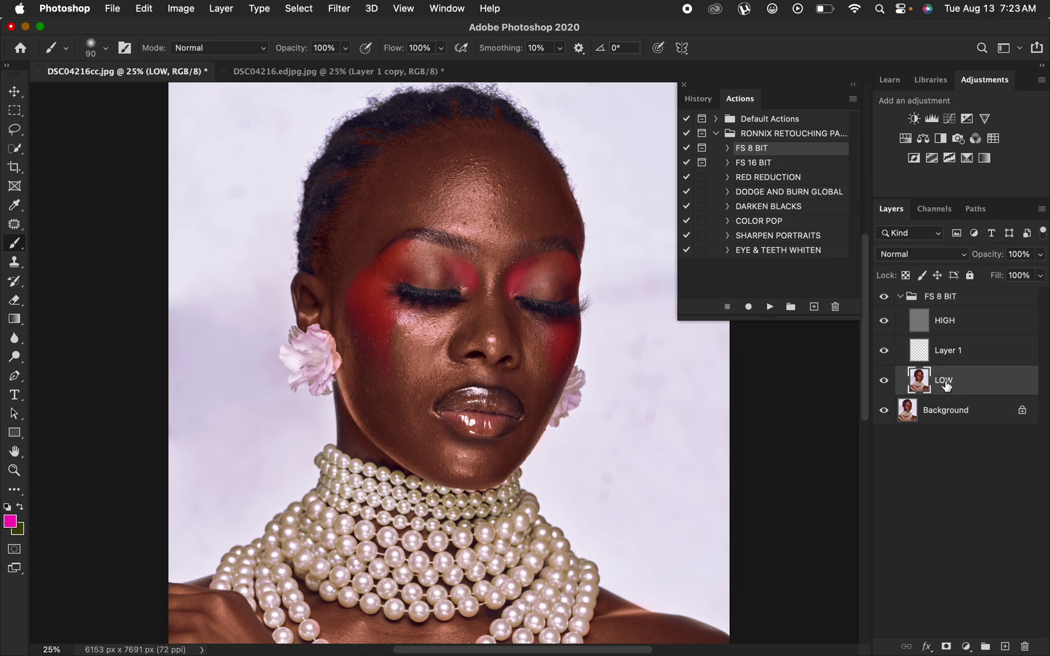
right_click(17, 244)
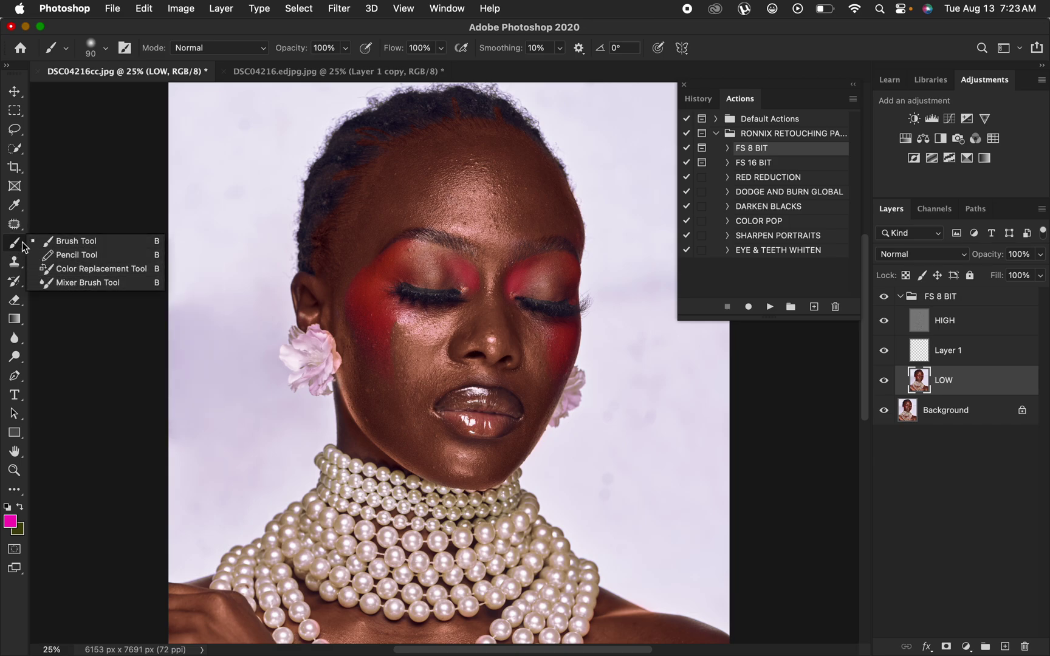
left_click(86, 282)
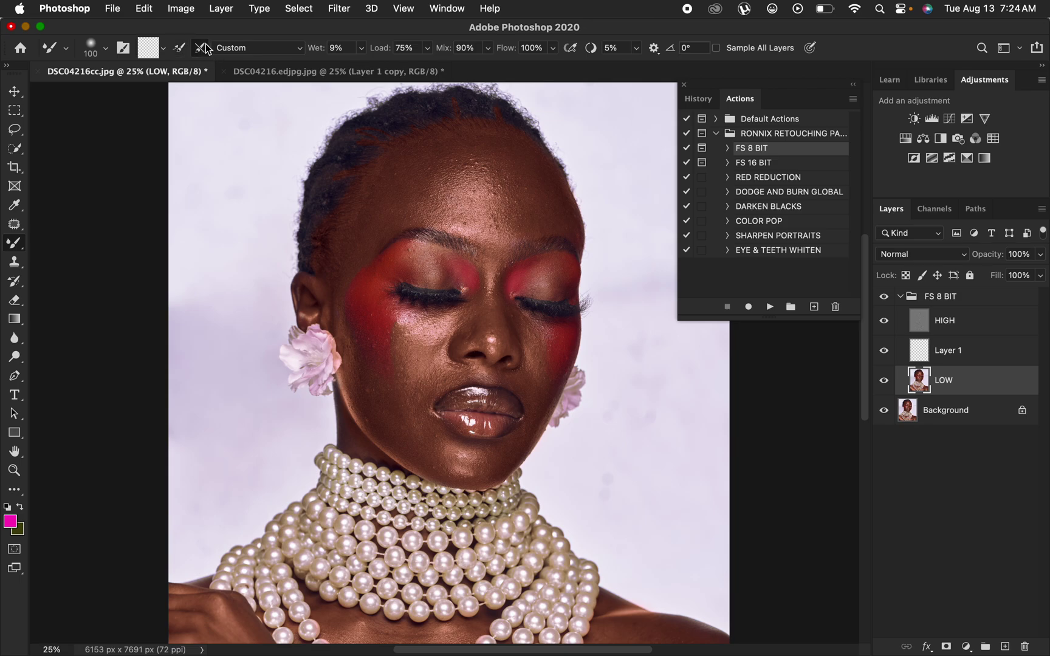
left_click(163, 48)
left_click(169, 81)
left_click(199, 49)
Hide the HIGH layer and enlarge the Mixer Brush to size 600
left_click(885, 321)
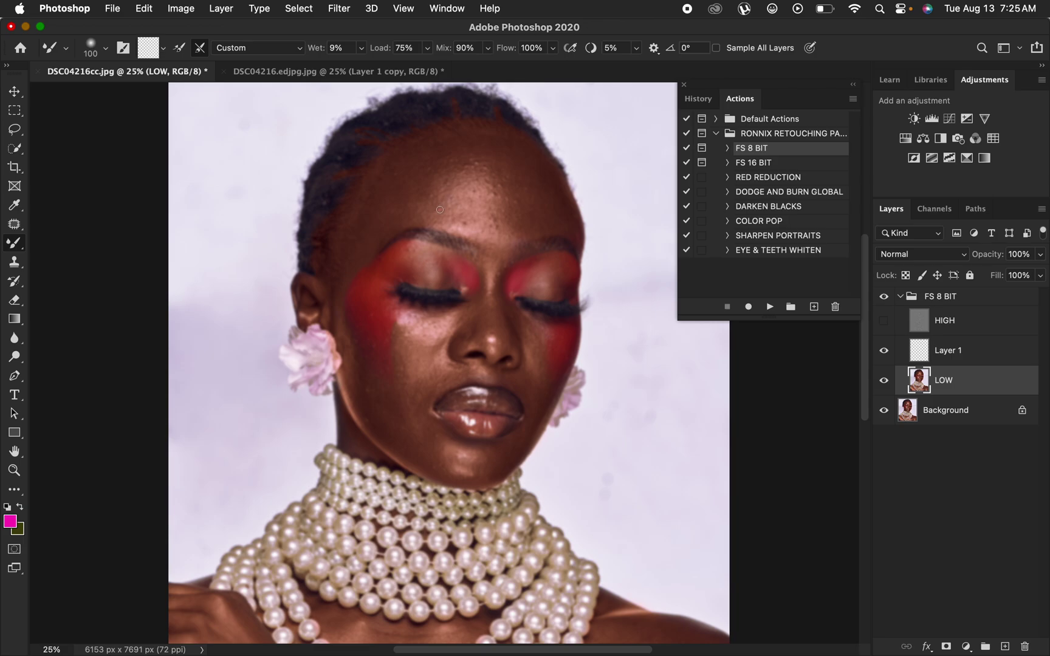
key("bracketright")
key("bracketright")
key("bracketright")
key("bracketright")
key("bracketright")
key("bracketright")
key("bracketright")
key("bracketright")
key("bracketright")
key("bracketright")
key("bracketright")
key("bracketright")
key("bracketright")
key("bracketright")
key("bracketright")
key("bracketright")
key("bracketright")
key("bracketright")
key("bracketright")
key("bracketright")
key("bracketright")
key("bracketright")
key("bracketright")
key("bracketright")
key("bracketright")
key("bracketright")
key("bracketright")
key("bracketright")
key("bracketright")
key("bracketright")
key("bracketright")
key("bracketleft")
key("bracketleft")
key("bracketleft")
key("bracketleft")
key("bracketleft")
key("bracketleft")
key("bracketleft")
key("bracketleft")
key("bracketleft")
key("bracketleft")
key("bracketleft")
key("bracketleft")
key("super+plus")
key("super+plus")
key("super+plus")
key("super+plus")
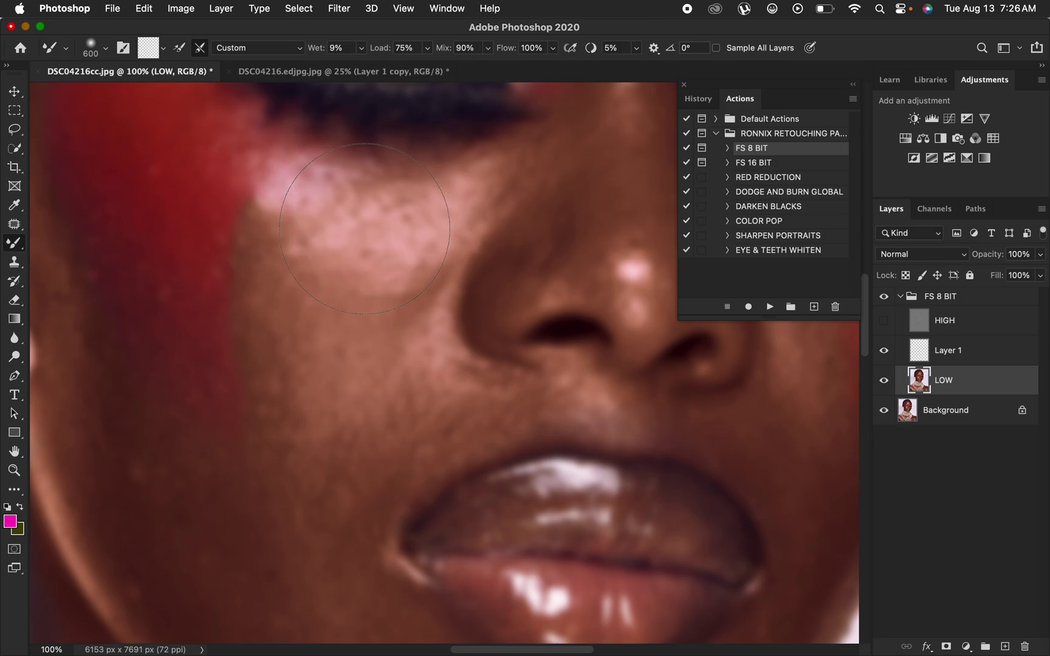
key("super+minus")
key("super+minus")
key("super+minus")
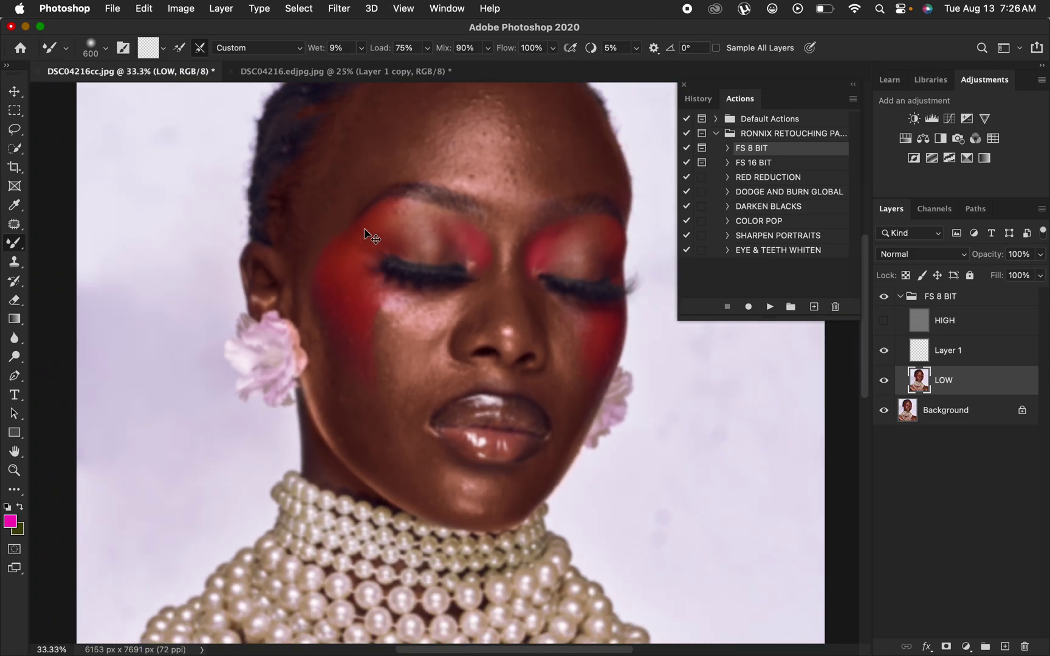
key("super+minus")
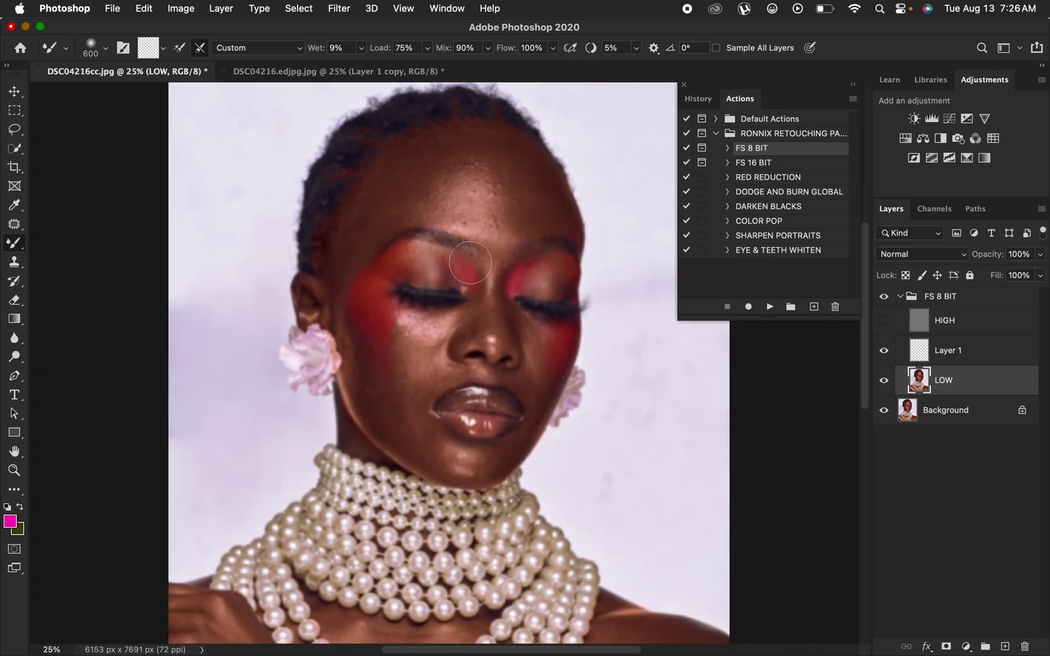
With the Mixer Brush reduced to size 500, blend the skin tones on the shadowed, ear-side part of the forehead
left_click_drag(469, 263, 461, 269)
mouse_move(444, 176)
left_mouse_down()
mouse_move(429, 167)
mouse_move(446, 146)
mouse_move(382, 180)
mouse_move(410, 164)
mouse_move(410, 195)
mouse_move(418, 171)
mouse_move(462, 155)
mouse_move(436, 169)
mouse_move(447, 171)
left_mouse_up()
key("bracketleft")
key("bracketleft")
key("bracketright")
mouse_move(417, 177)
left_mouse_down()
mouse_move(397, 194)
mouse_move(404, 176)
mouse_move(389, 183)
mouse_move(413, 166)
mouse_move(403, 189)
mouse_move(418, 169)
mouse_move(395, 176)
mouse_move(416, 161)
mouse_move(395, 199)
mouse_move(414, 168)
mouse_move(465, 140)
mouse_move(417, 154)
mouse_move(405, 175)
left_mouse_up()
left_click_drag(391, 192, 359, 218)
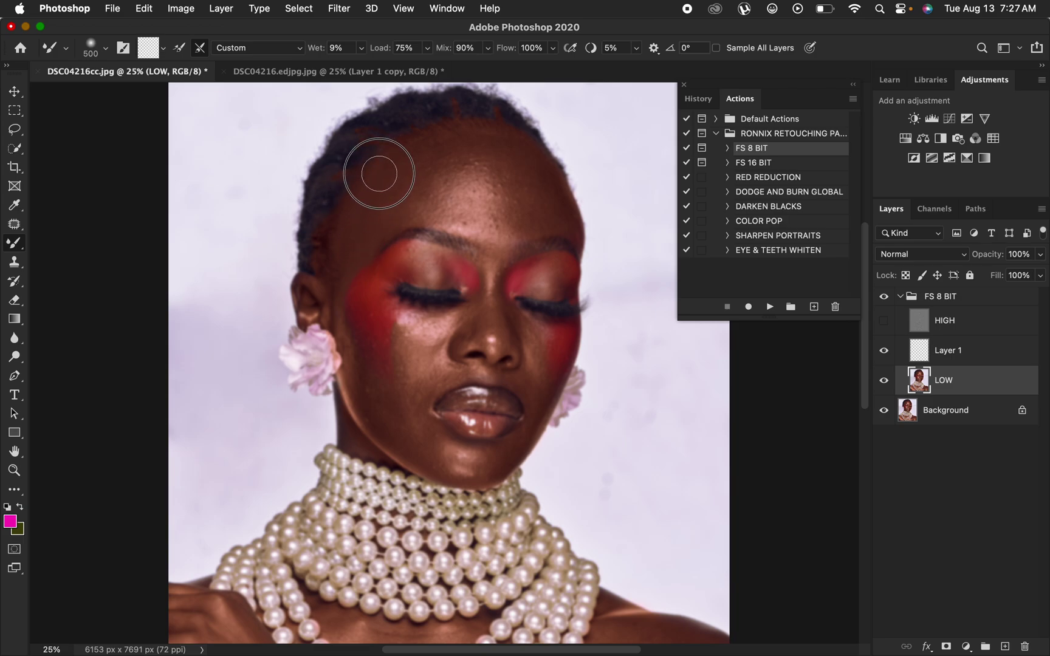
left_click_drag(354, 229, 381, 210)
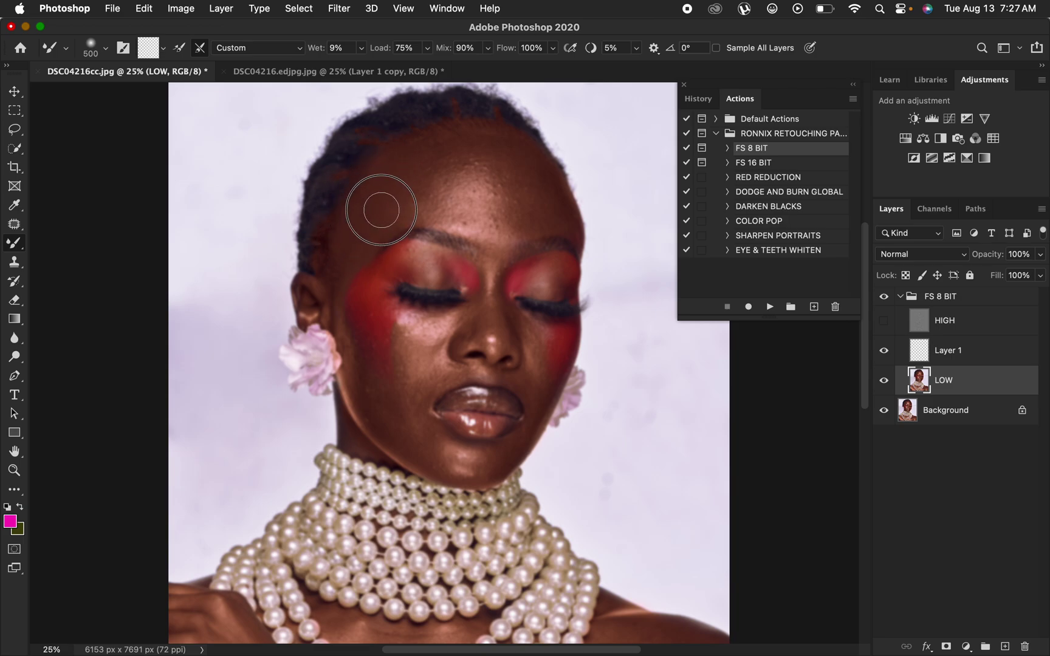
mouse_move(408, 172)
left_mouse_down()
mouse_move(430, 144)
mouse_move(382, 172)
mouse_move(425, 142)
mouse_move(344, 249)
mouse_move(367, 180)
mouse_move(432, 138)
mouse_move(402, 145)
mouse_move(421, 137)
mouse_move(383, 177)
mouse_move(449, 138)
mouse_move(383, 185)
mouse_move(392, 174)
mouse_move(366, 223)
mouse_move(389, 172)
mouse_move(367, 192)
mouse_move(349, 236)
mouse_move(409, 154)
left_mouse_up()
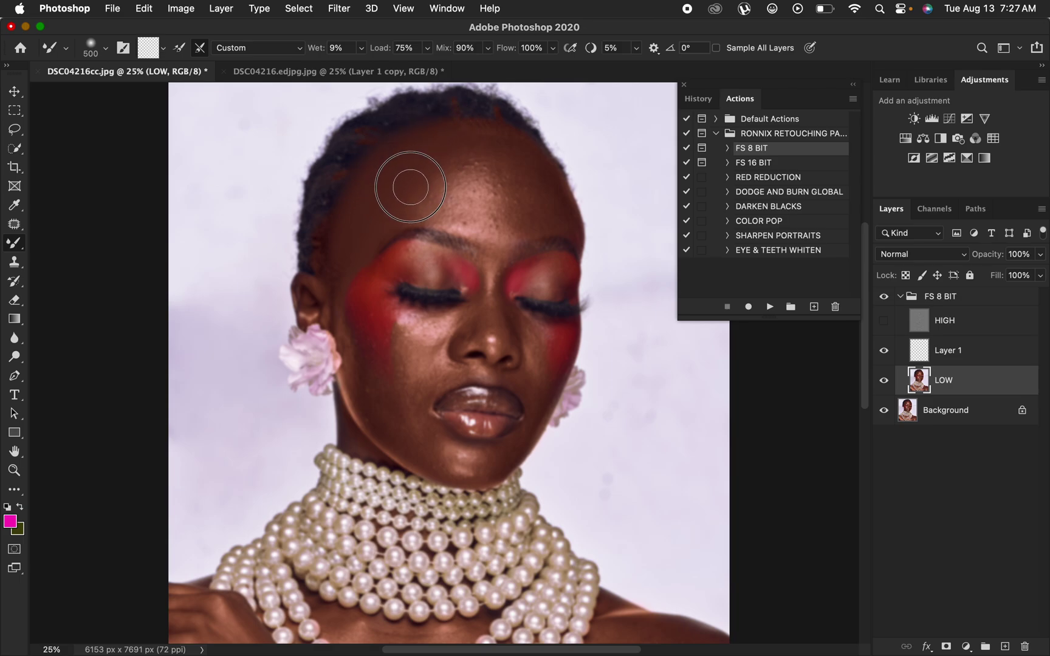
Blend the upper and far side of the forehead at size 500, then smooth its central highlight at size 250
mouse_move(413, 188)
left_mouse_down()
mouse_move(399, 206)
mouse_move(427, 152)
mouse_move(462, 149)
left_mouse_up()
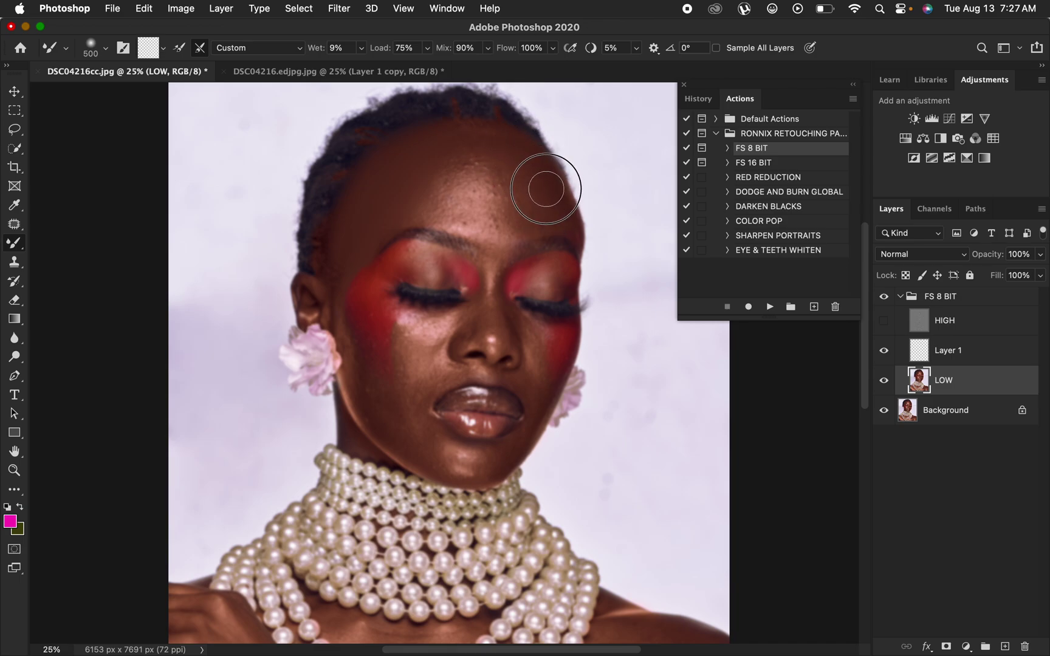
mouse_move(520, 155)
left_mouse_down()
mouse_move(489, 129)
mouse_move(535, 178)
mouse_move(535, 190)
mouse_move(528, 164)
mouse_move(525, 222)
mouse_move(533, 198)
mouse_move(514, 154)
mouse_move(561, 211)
mouse_move(500, 137)
mouse_move(459, 130)
mouse_move(502, 147)
mouse_move(528, 205)
left_mouse_up()
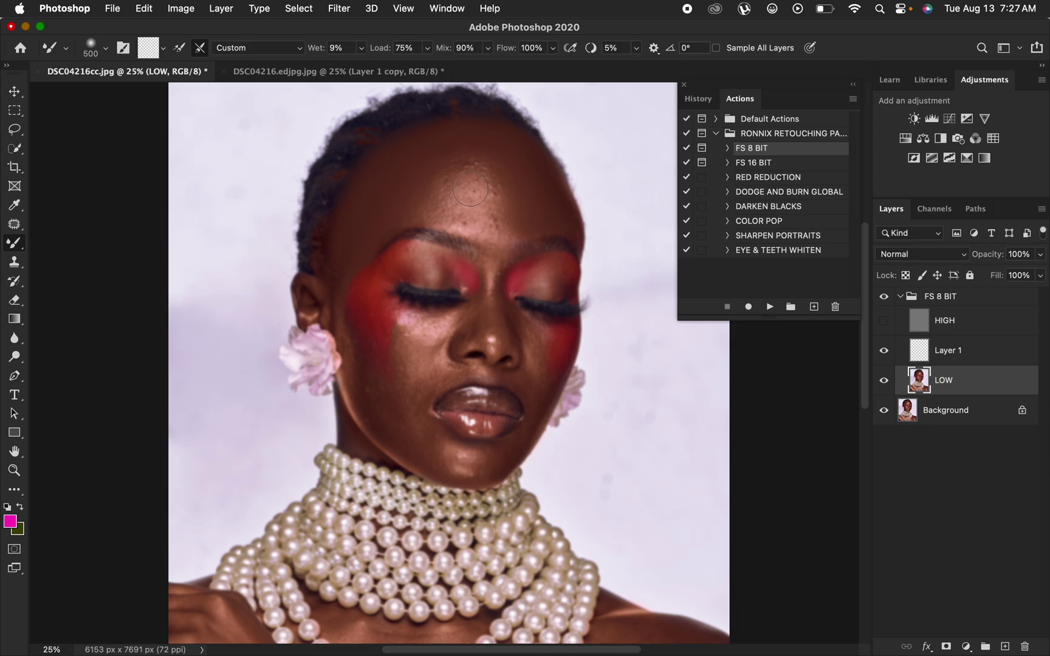
mouse_move(470, 189)
left_mouse_down()
mouse_move(487, 209)
mouse_move(476, 182)
mouse_move(490, 223)
mouse_move(465, 190)
mouse_move(459, 200)
mouse_move(468, 210)
mouse_move(459, 177)
mouse_move(498, 235)
mouse_move(464, 169)
mouse_move(449, 207)
mouse_move(497, 234)
mouse_move(468, 172)
mouse_move(450, 192)
left_mouse_up()
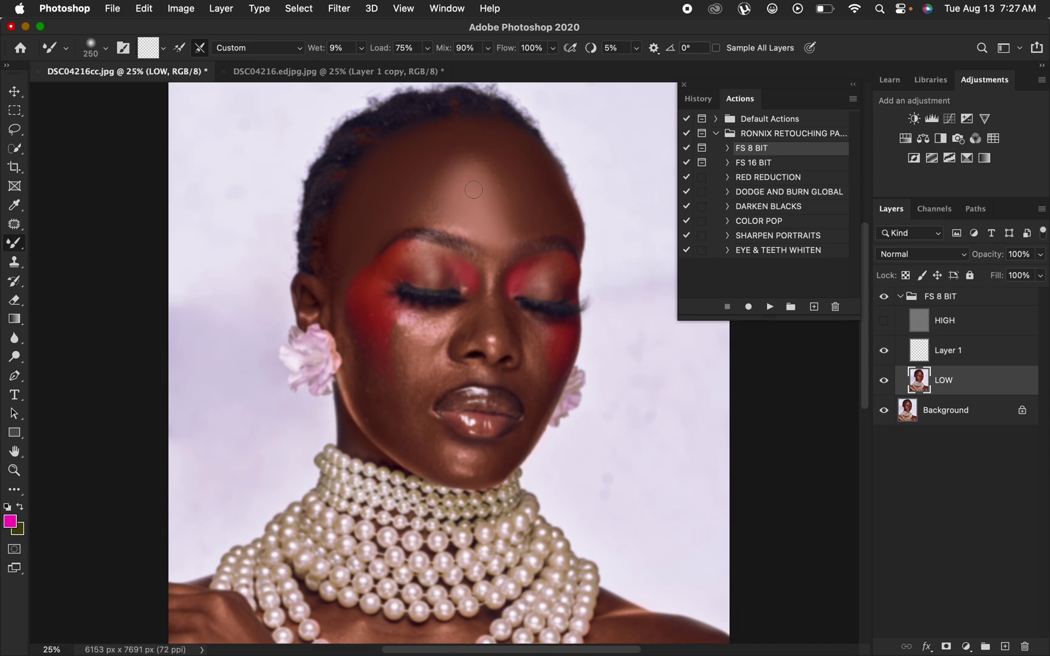
mouse_move(500, 188)
left_mouse_down()
mouse_move(510, 224)
mouse_move(493, 180)
mouse_move(511, 231)
mouse_move(484, 166)
mouse_move(464, 156)
mouse_move(438, 175)
mouse_move(427, 214)
mouse_move(420, 209)
mouse_move(455, 214)
mouse_move(454, 226)
mouse_move(427, 205)
mouse_move(473, 216)
mouse_move(444, 193)
mouse_move(430, 202)
mouse_move(449, 158)
mouse_move(473, 160)
mouse_move(509, 228)
mouse_move(505, 189)
mouse_move(483, 154)
mouse_move(432, 205)
mouse_move(374, 206)
mouse_move(367, 218)
mouse_move(448, 159)
mouse_move(549, 192)
mouse_move(511, 155)
mouse_move(479, 154)
mouse_move(504, 171)
mouse_move(504, 232)
left_mouse_up()
Blend the highlight and shadow tones of the cheek beside the large flower earring with the Mixer Brush at size 250
mouse_move(398, 345)
left_mouse_down()
mouse_move(371, 342)
mouse_move(375, 370)
mouse_move(410, 400)
mouse_move(368, 388)
mouse_move(338, 337)
mouse_move(367, 357)
left_mouse_up()
key("bracketleft")
mouse_move(343, 342)
left_mouse_down()
mouse_move(358, 359)
mouse_move(363, 375)
mouse_move(351, 350)
mouse_move(369, 401)
mouse_move(350, 345)
mouse_move(368, 406)
mouse_move(352, 368)
mouse_move(377, 403)
mouse_move(342, 321)
mouse_move(361, 352)
mouse_move(399, 328)
mouse_move(403, 347)
mouse_move(403, 328)
mouse_move(417, 340)
mouse_move(401, 325)
mouse_move(440, 329)
mouse_move(403, 329)
mouse_move(413, 355)
mouse_move(420, 333)
mouse_move(411, 353)
mouse_move(404, 331)
mouse_move(412, 369)
left_mouse_up()
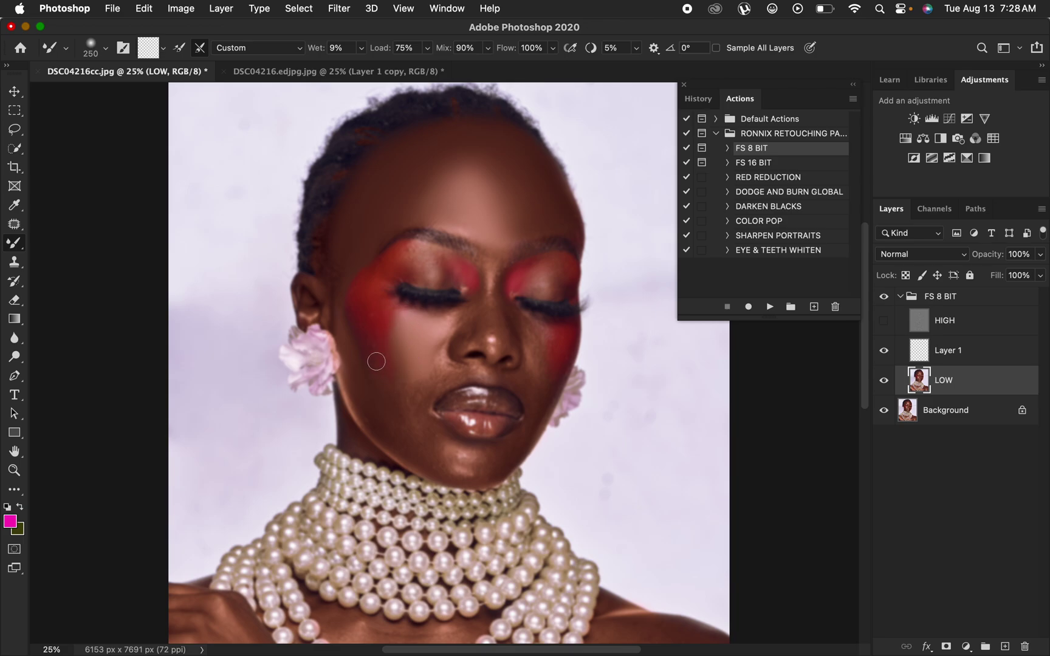
mouse_move(361, 335)
left_mouse_down()
mouse_move(376, 350)
mouse_move(365, 306)
mouse_move(407, 383)
left_mouse_up()
Blend the nose, far cheek, chin and area between the brows on the LOW layer, then show the HIGH layer again
mouse_move(481, 275)
left_mouse_down()
mouse_move(479, 328)
mouse_move(477, 307)
mouse_move(460, 321)
mouse_move(480, 292)
mouse_move(498, 303)
mouse_move(508, 333)
mouse_move(500, 296)
mouse_move(518, 336)
mouse_move(490, 289)
left_mouse_up()
left_click_drag(492, 339, 522, 323)
mouse_move(535, 334)
left_mouse_down()
mouse_move(530, 341)
mouse_move(525, 324)
mouse_move(535, 352)
mouse_move(520, 317)
mouse_move(541, 360)
mouse_move(553, 336)
mouse_move(546, 356)
mouse_move(543, 341)
mouse_move(546, 383)
mouse_move(534, 368)
left_mouse_up()
mouse_move(473, 464)
left_mouse_down()
mouse_move(448, 454)
mouse_move(478, 466)
mouse_move(460, 459)
mouse_move(476, 456)
mouse_move(458, 459)
mouse_move(477, 454)
mouse_move(446, 452)
mouse_move(485, 450)
mouse_move(446, 447)
mouse_move(469, 458)
mouse_move(407, 412)
mouse_move(425, 437)
mouse_move(405, 402)
mouse_move(428, 434)
mouse_move(414, 398)
mouse_move(446, 464)
mouse_move(504, 450)
mouse_move(443, 423)
mouse_move(434, 374)
mouse_move(413, 387)
mouse_move(440, 359)
left_mouse_up()
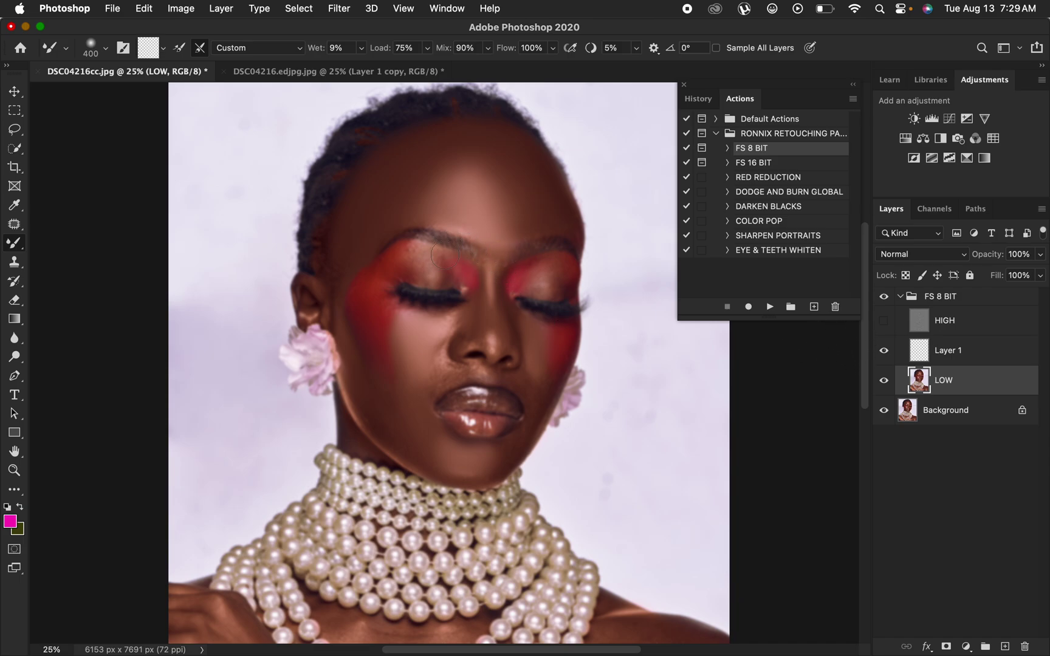
mouse_move(487, 239)
left_mouse_down()
mouse_move(495, 222)
mouse_move(497, 241)
mouse_move(525, 222)
left_mouse_up()
left_click(884, 328)
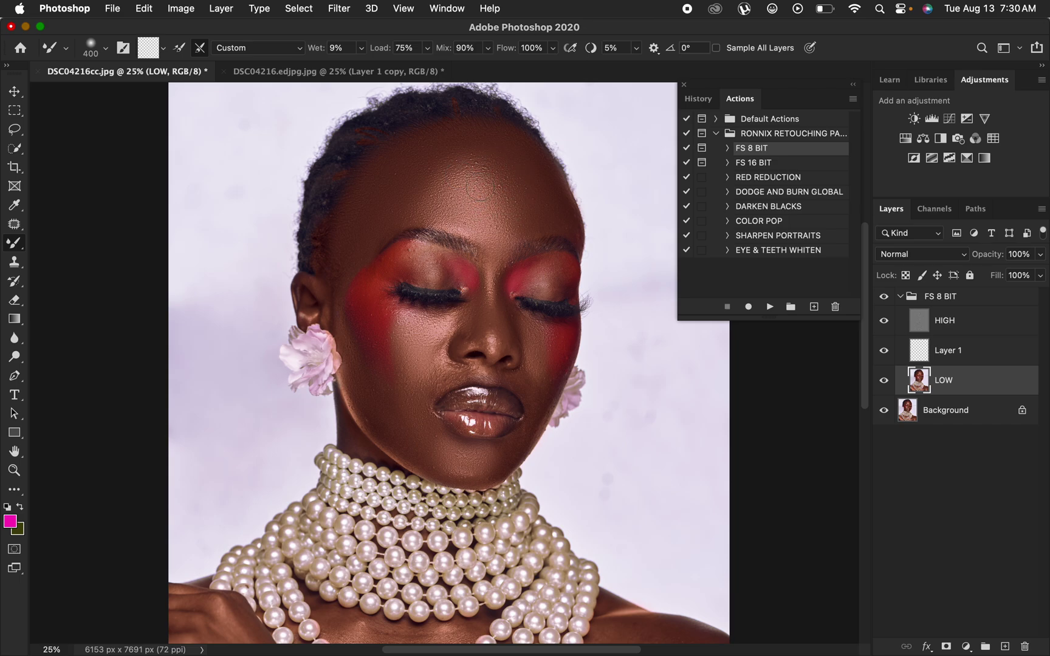
Toggle the FS 8 BIT group's visibility repeatedly to compare the face before and after blending
left_click(884, 297)
left_click(884, 297)
left_click(884, 297)
left_click(885, 298)
left_click(884, 297)
left_click(884, 297)
left_click(885, 298)
left_click(885, 298)
left_click(885, 298)
left_click(887, 299)
left_click(886, 298)
left_click(885, 297)
With the HIGH layer hidden, blend the shoulder and upper arm skin with the Mixer Brush at size 600, then show HIGH again
key("super+minus")
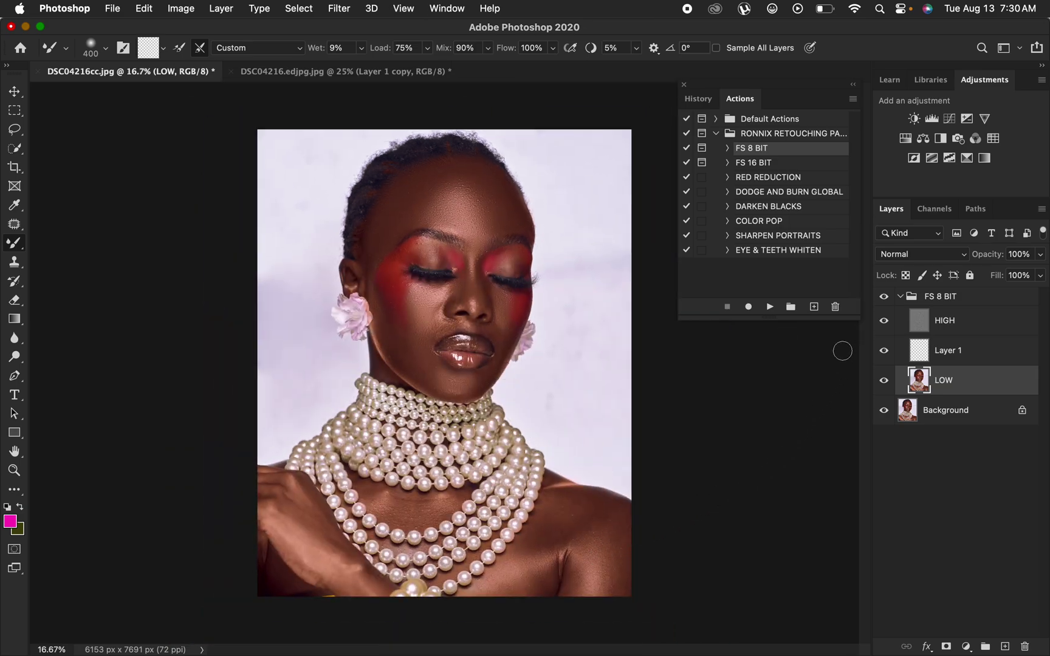
left_click(884, 321)
mouse_move(604, 515)
left_mouse_down()
mouse_move(625, 546)
mouse_move(618, 579)
mouse_move(620, 551)
left_mouse_up()
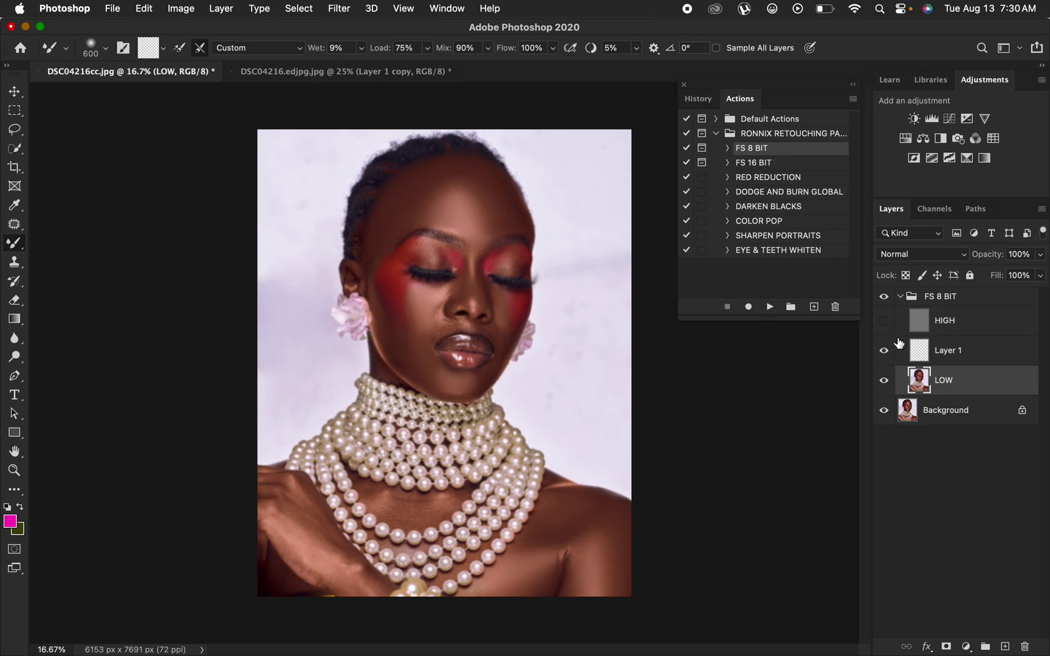
left_click(883, 320)
Compare the whole portrait with and without the FS 8 BIT group, then collapse the group
left_click(884, 297)
left_click(885, 298)
left_click(885, 298)
left_click(886, 298)
left_click(886, 298)
left_click(886, 297)
left_click(887, 297)
left_click(887, 298)
left_click(887, 297)
left_click(889, 299)
left_click(887, 300)
left_click(887, 301)
left_click(886, 304)
left_click(885, 303)
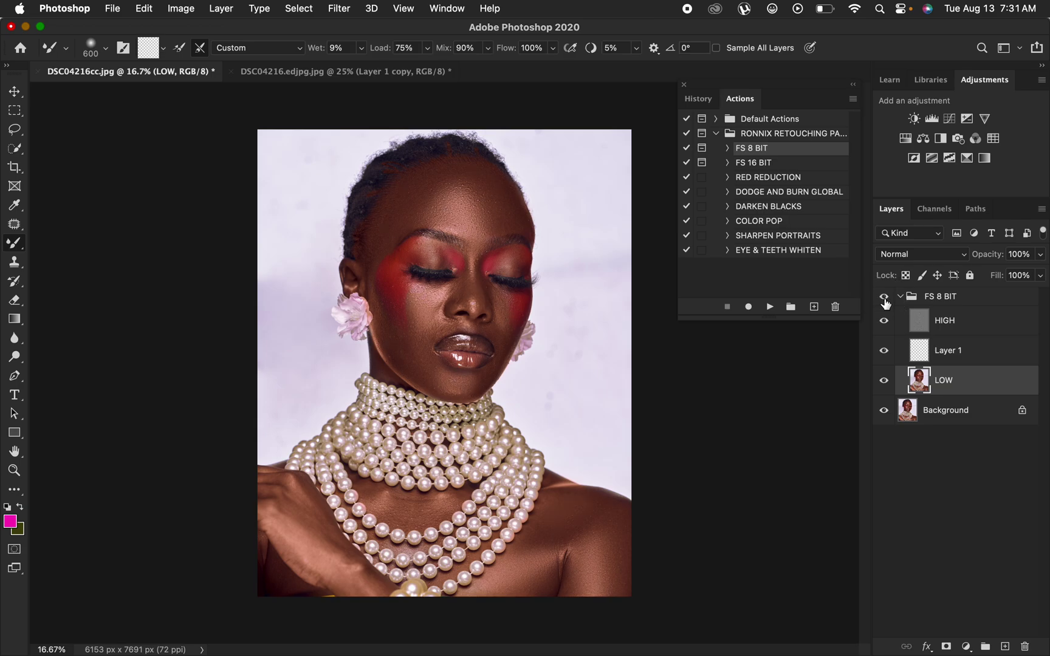
left_click(886, 303)
left_click(886, 303)
left_click(885, 303)
left_click(886, 303)
left_click(900, 297)
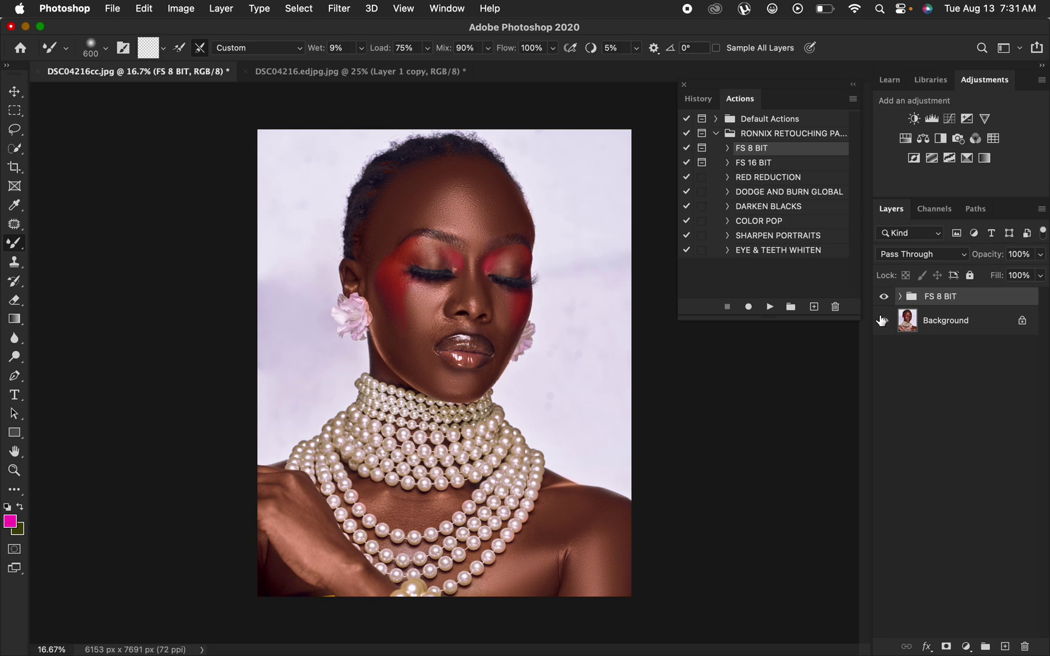